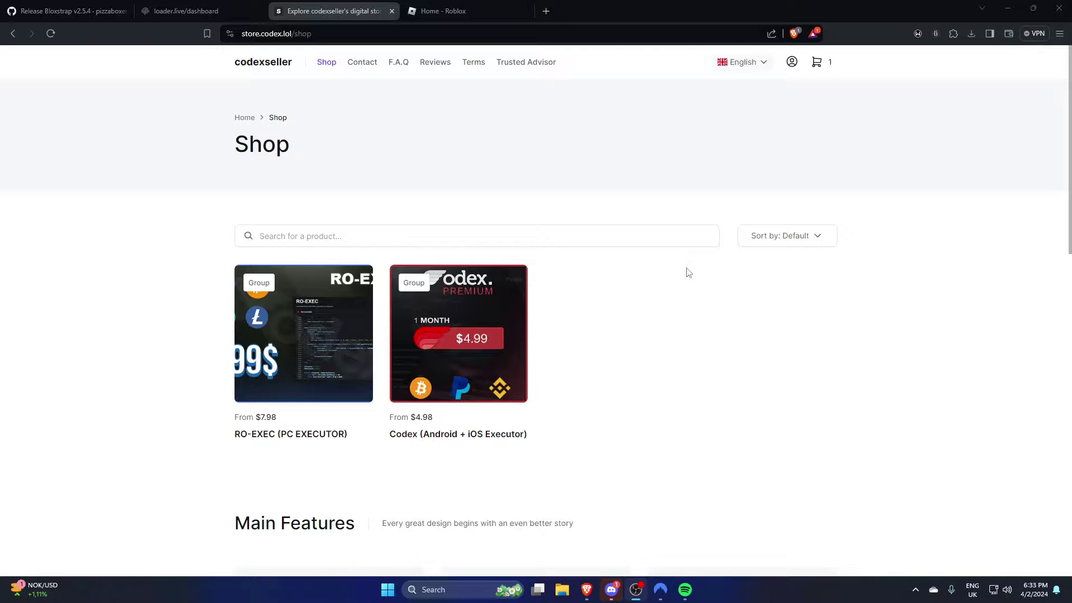
Step: Bring Brave forward, then reposition the NordVPN window and its server map
click(320, 217)
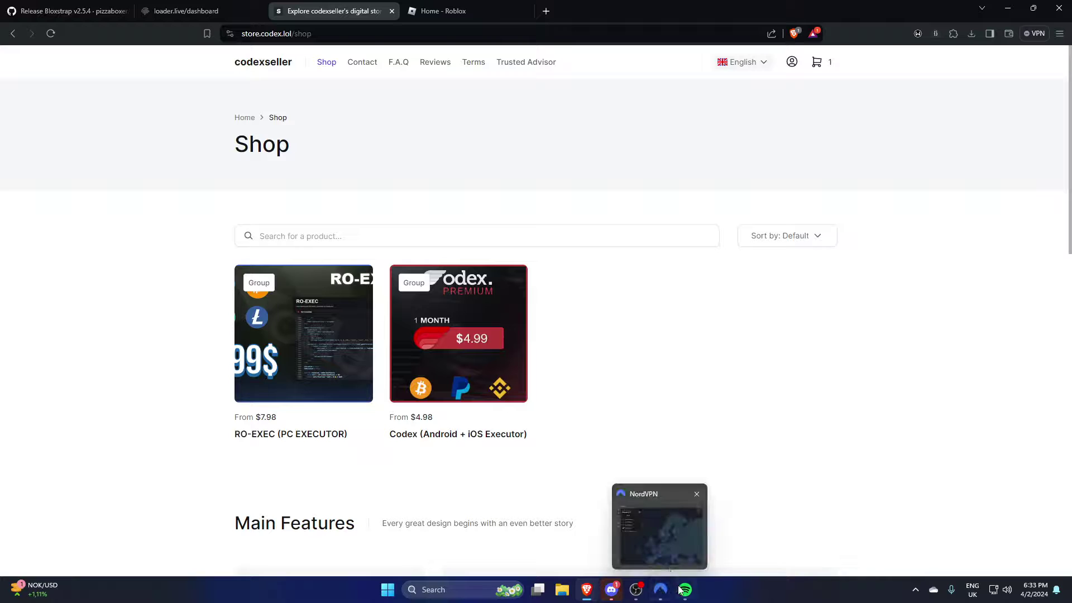
click(660, 590)
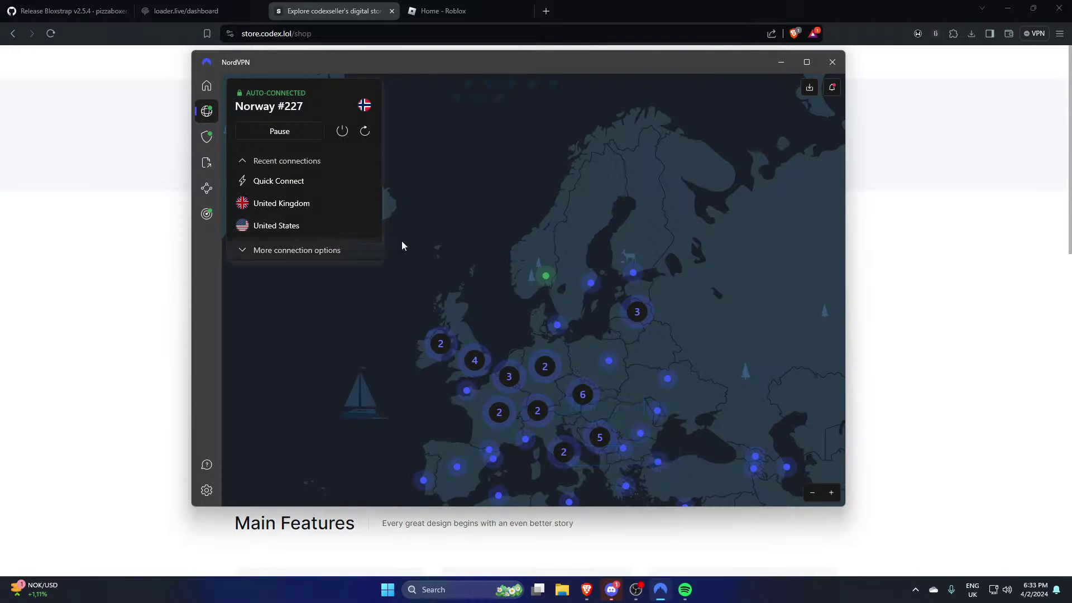
mouse_move(397, 52)
mouse_down()
mouse_move(377, 65)
mouse_move(349, 61)
mouse_up()
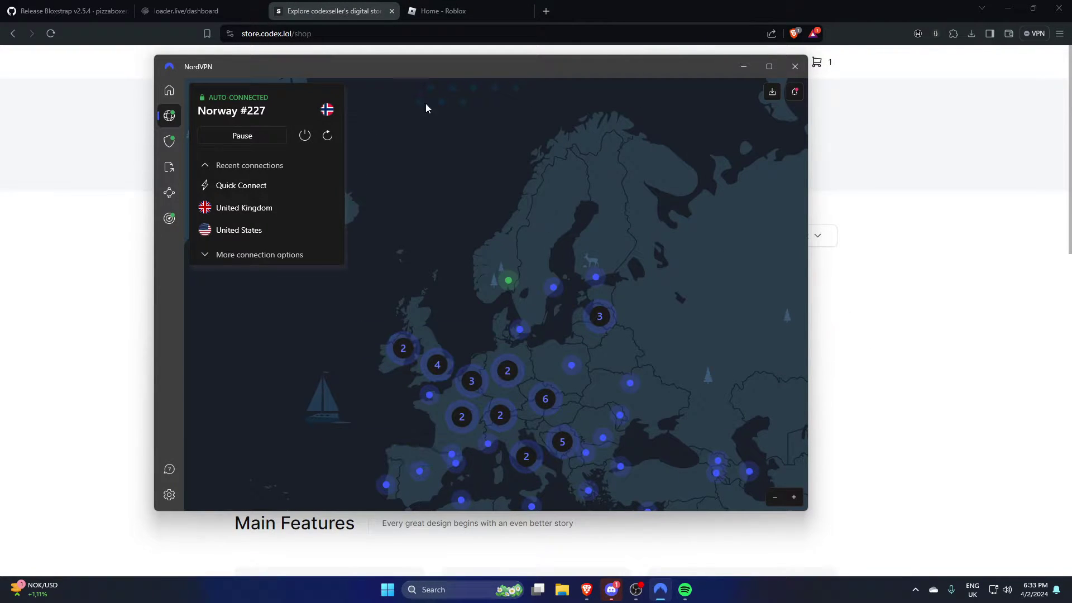
drag(281, 73, 295, 82)
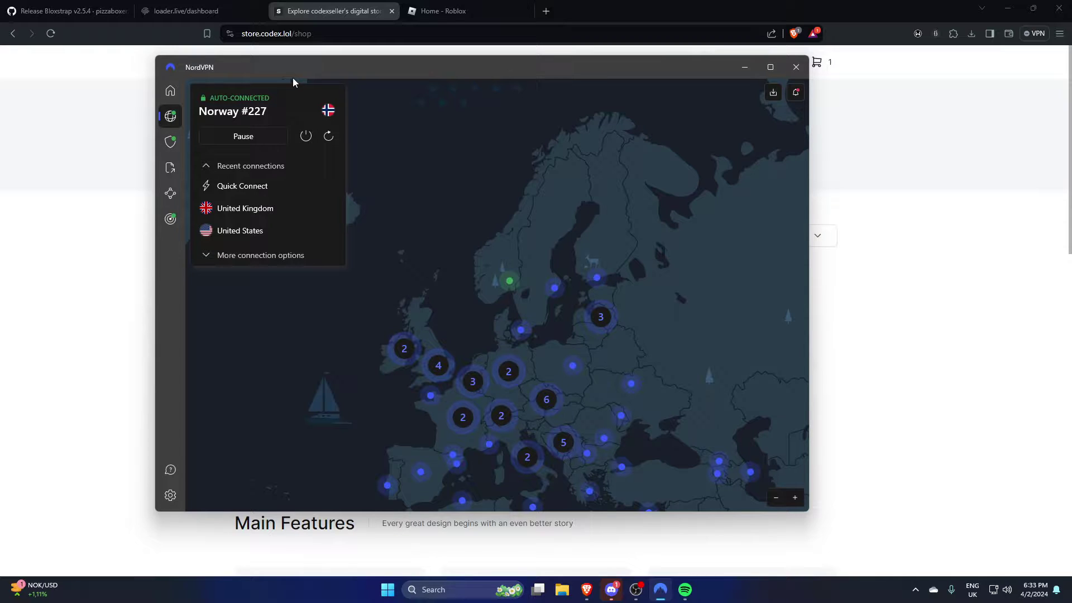
drag(274, 93, 263, 73)
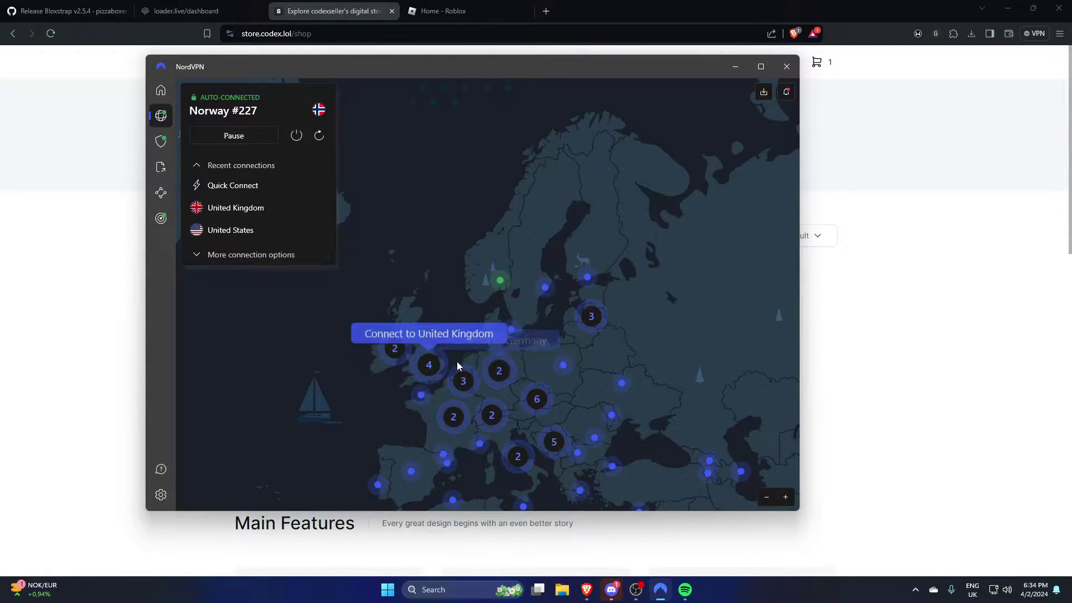
drag(409, 206, 420, 213)
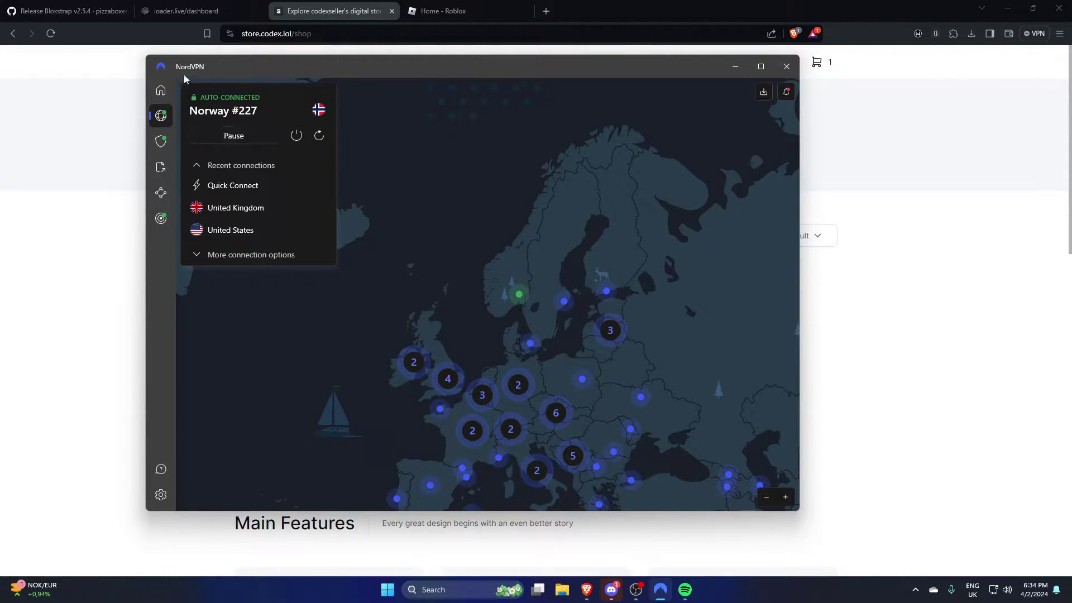
Step: Review RO-EXEC license options on the store and loader.live licenses page, then return Home
click(44, 152)
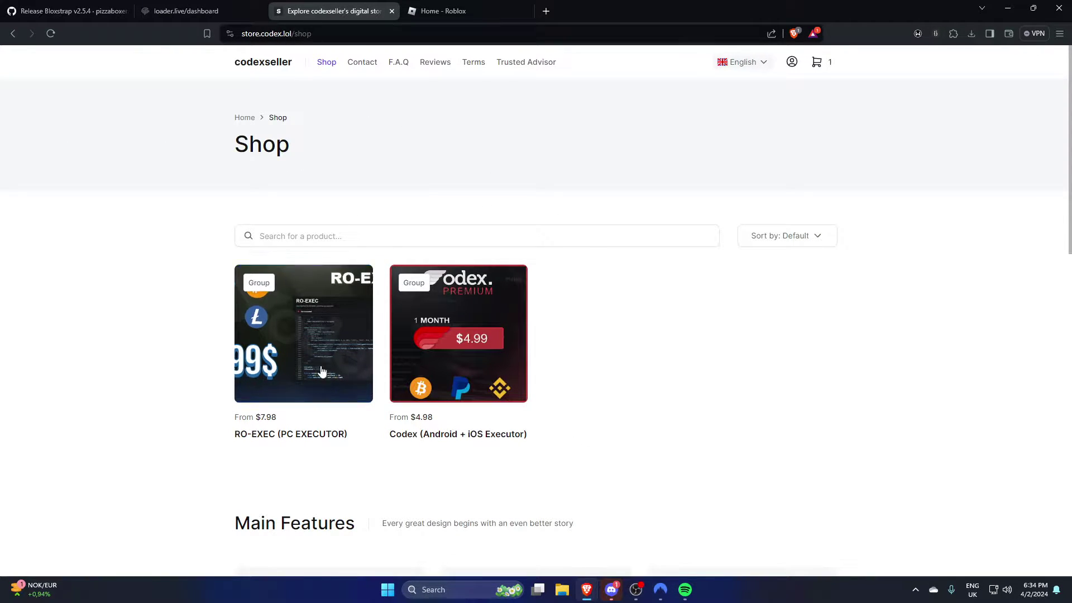
click(265, 361)
click(196, 315)
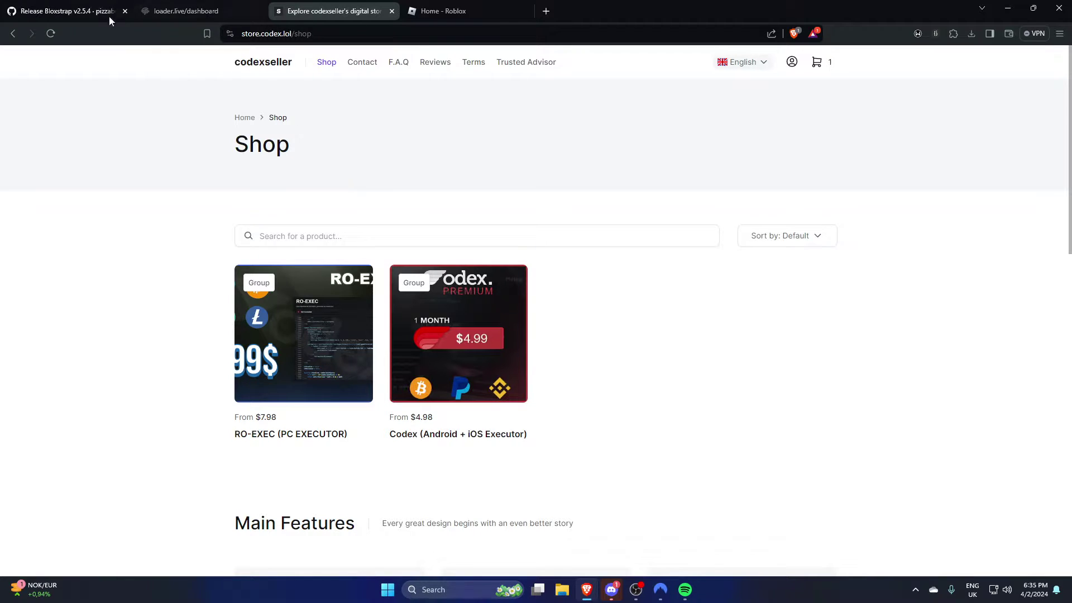
click(186, 10)
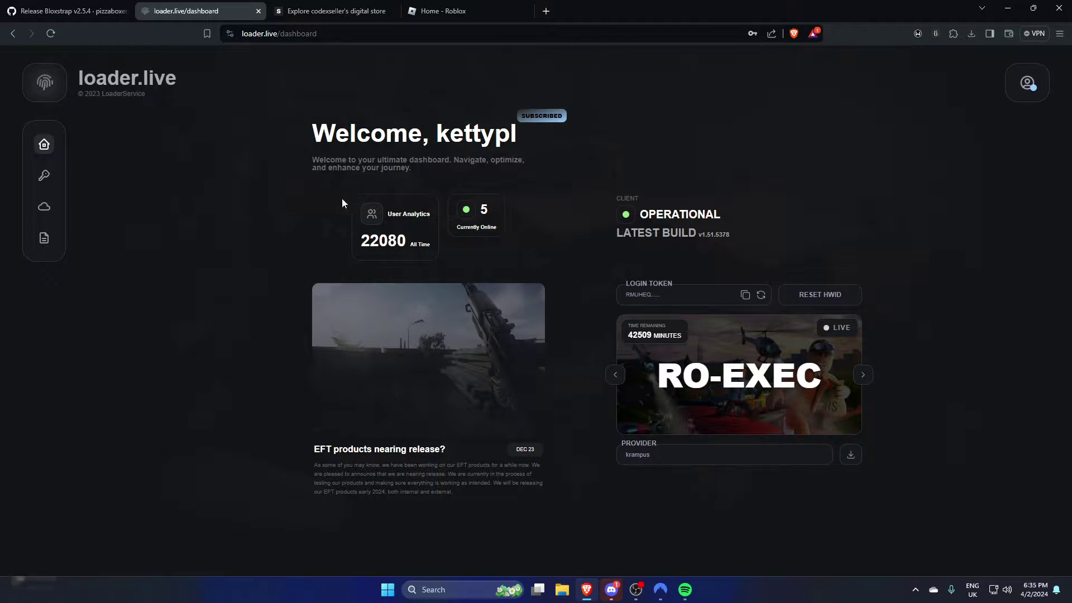
click(45, 176)
scroll(570, 433, down, 1)
click(357, 507)
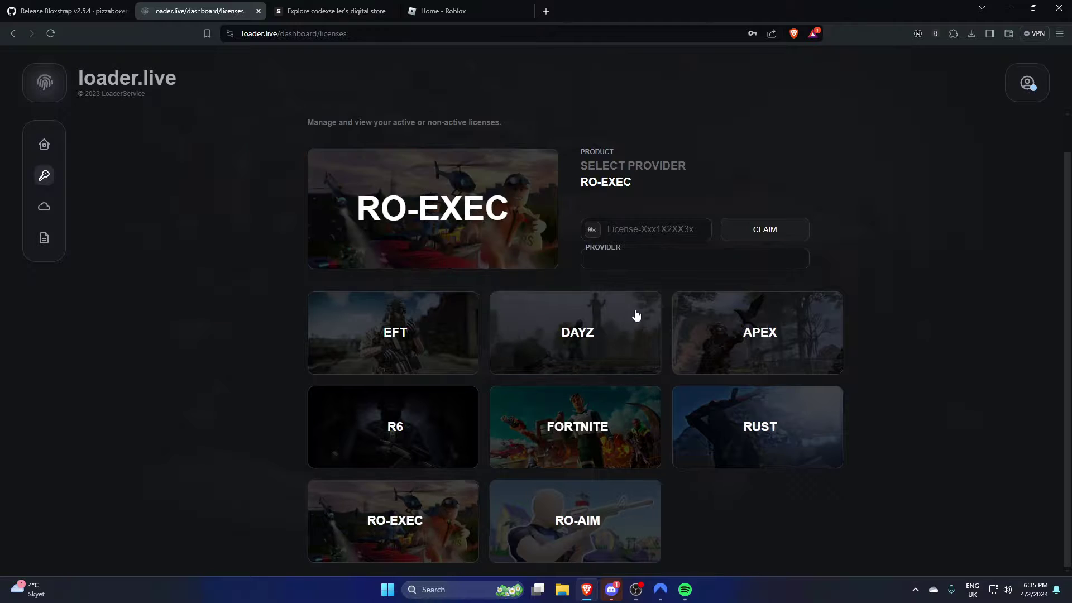
click(643, 233)
key(Escape)
click(44, 145)
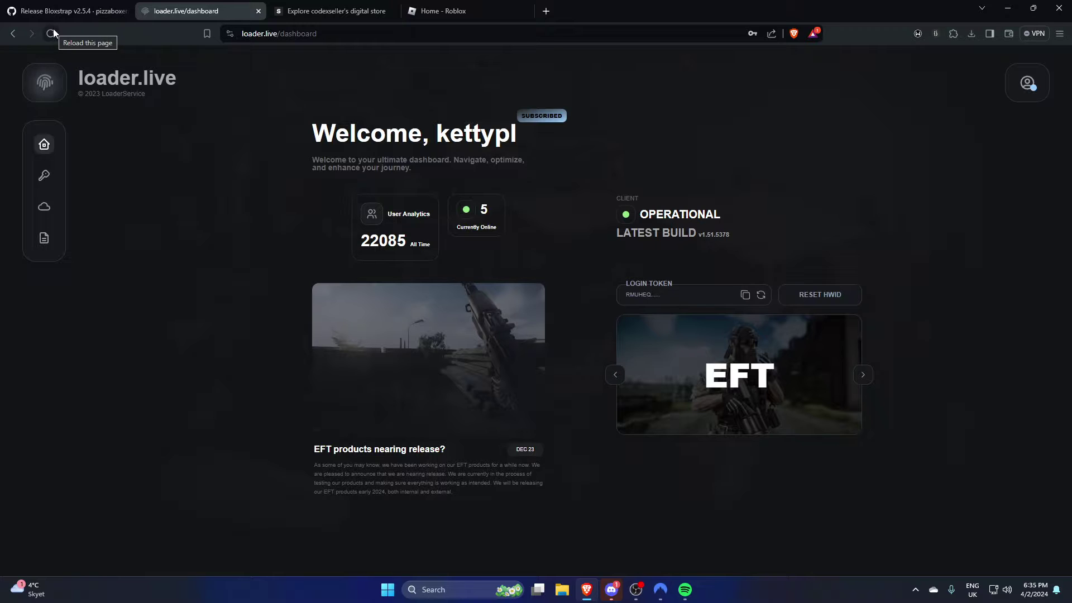
Step: Download Bloxstrap-v2.5.4.exe from the GitHub release page and run the installer
click(87, 5)
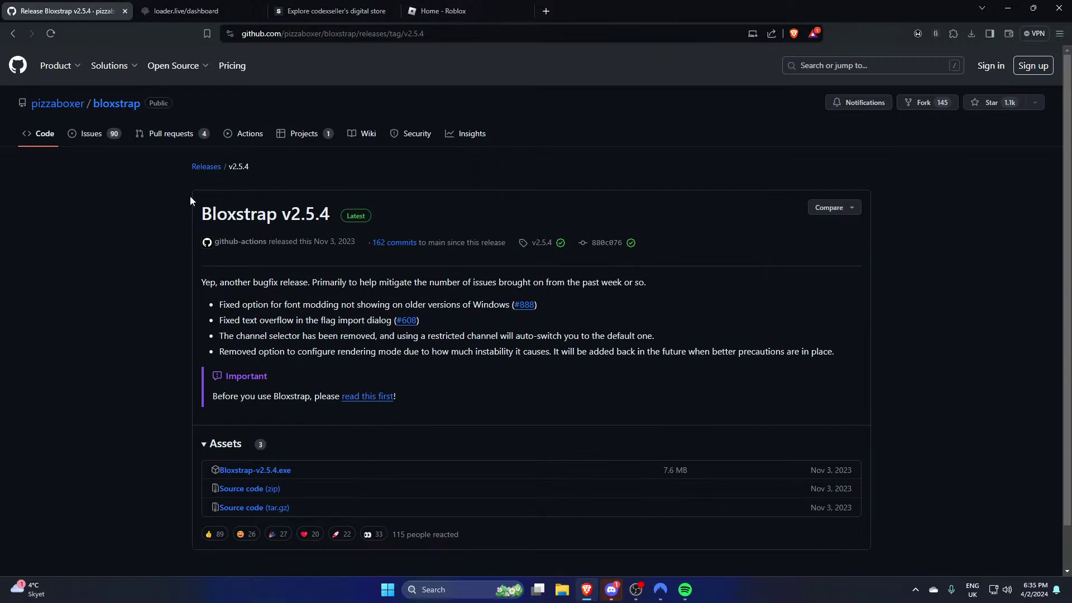
click(230, 427)
click(439, 284)
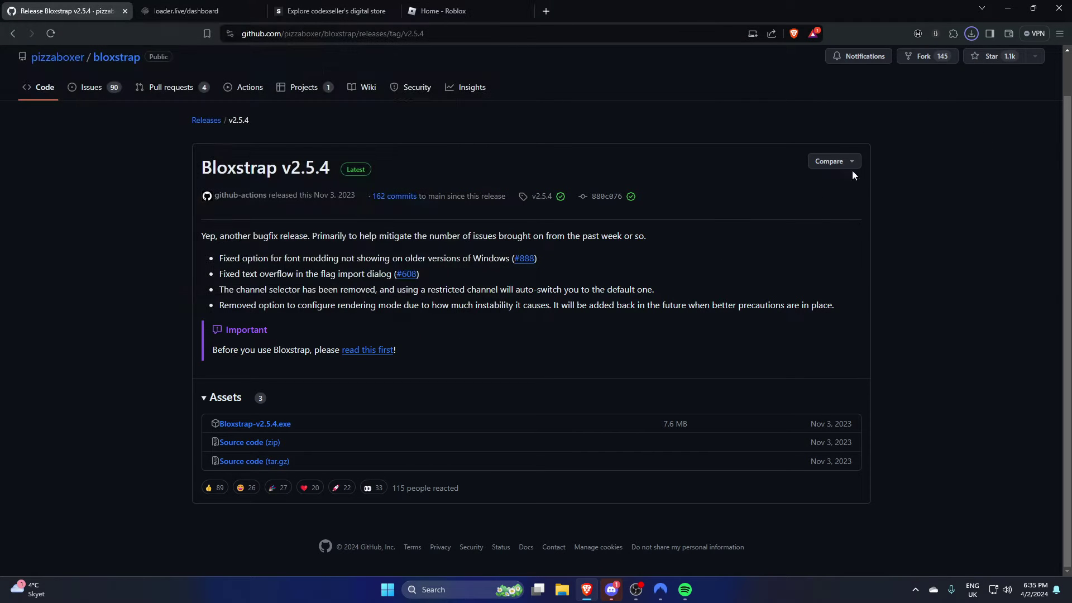
click(883, 69)
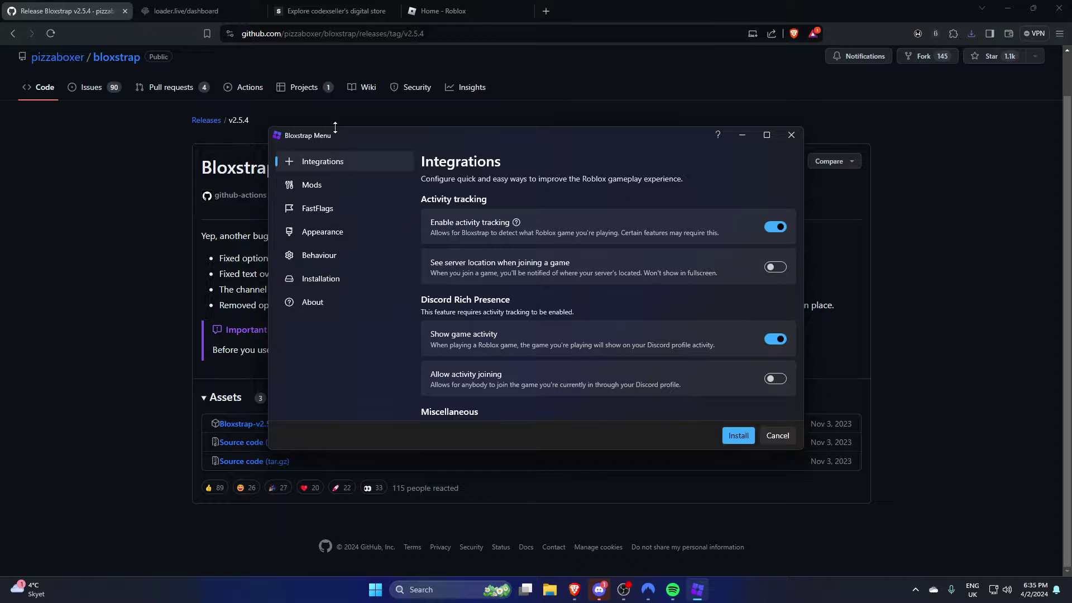
Step: View Bloxstrap's Behaviour settings, enlarge the window, and install with the default settings
drag(324, 133, 292, 124)
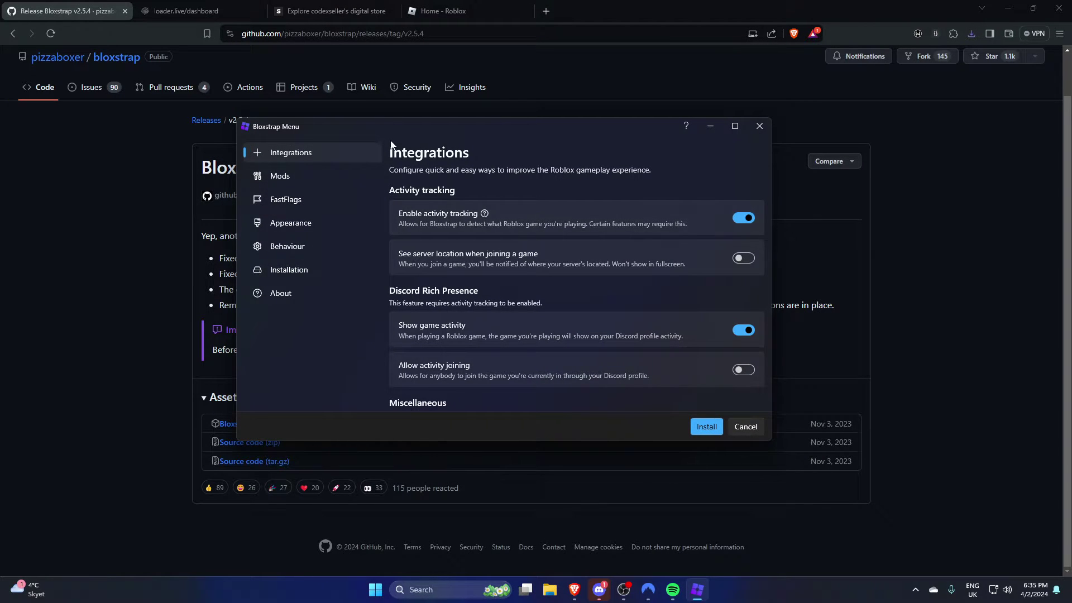
click(289, 252)
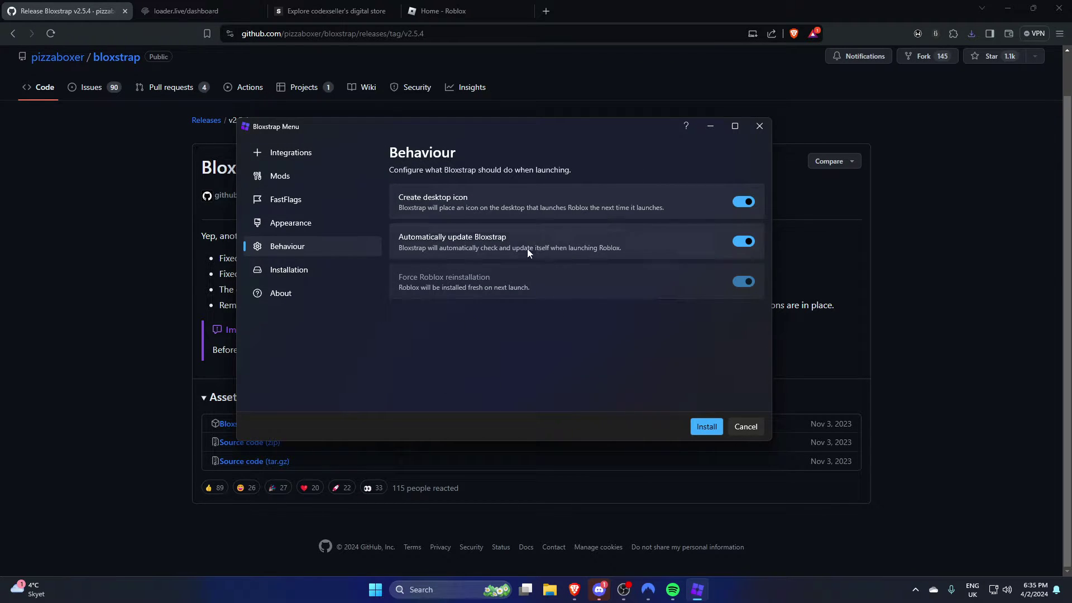
mouse_move(377, 132)
mouse_down()
mouse_move(373, 104)
mouse_move(326, 99)
mouse_move(317, 110)
mouse_move(325, 187)
mouse_move(331, 149)
mouse_move(430, 173)
mouse_move(324, 150)
mouse_up()
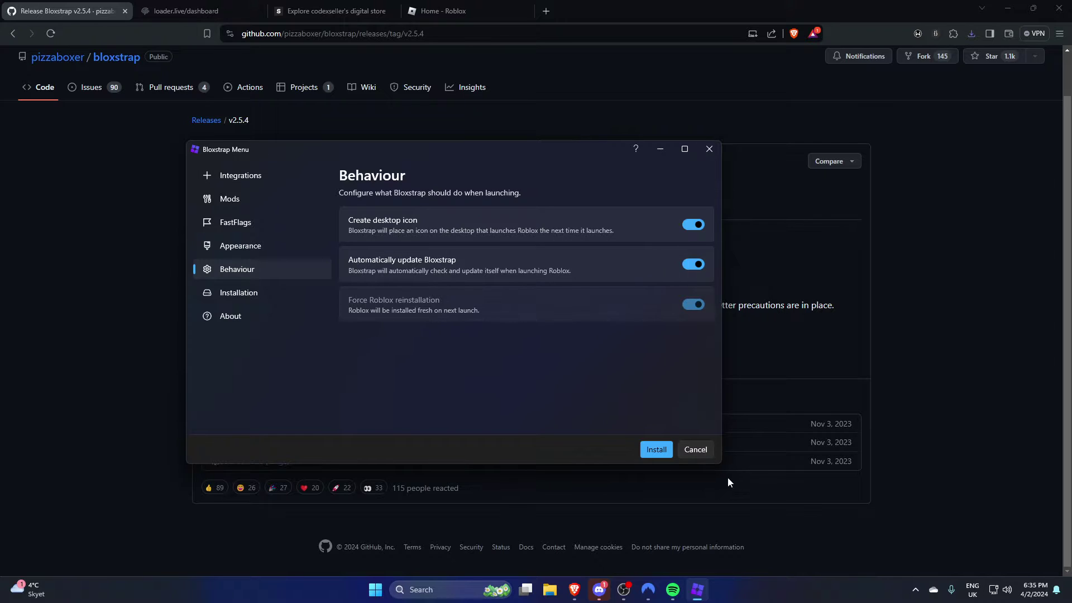
mouse_move(716, 461)
mouse_down()
mouse_move(748, 480)
mouse_move(881, 509)
mouse_up()
drag(581, 145, 578, 144)
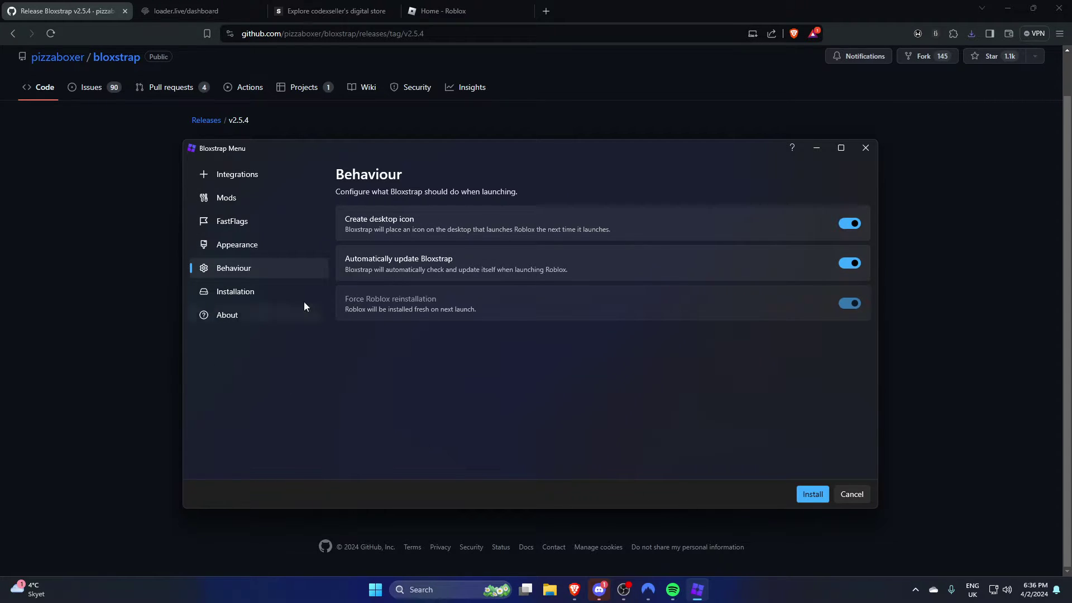
click(810, 497)
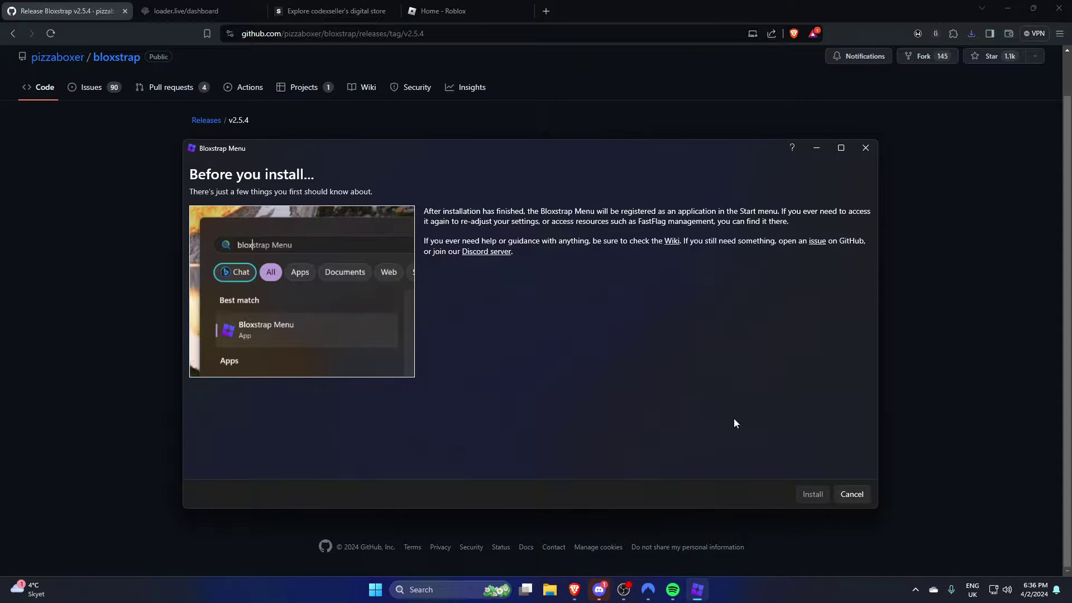
click(815, 495)
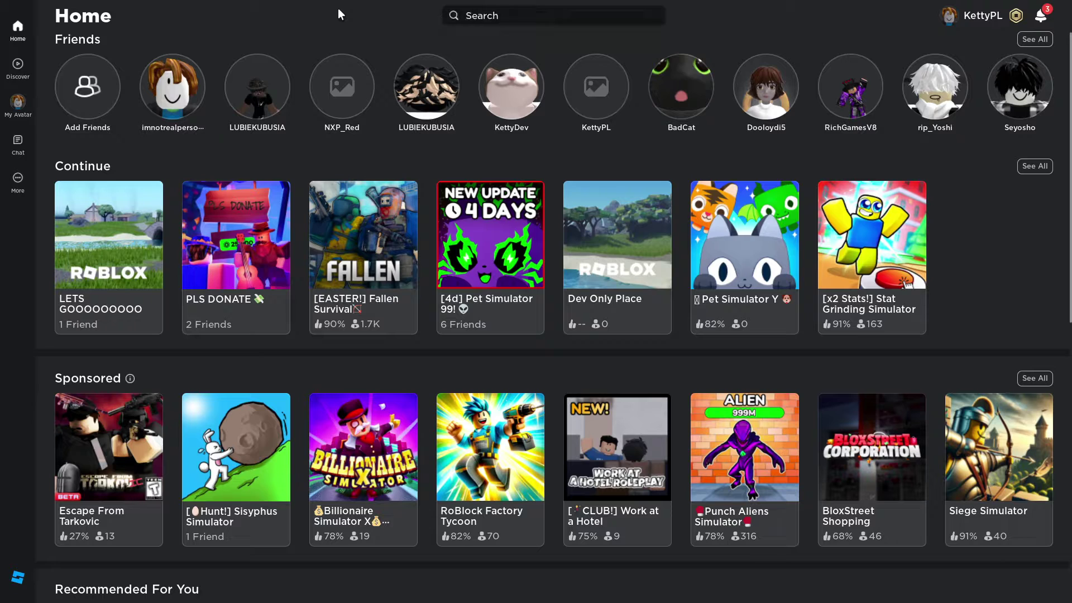
Step: Clear the desktop, open the Krampus folder, and drag WqXAfzMvAq.exe in from a Downloads tab
key(alt+Tab)
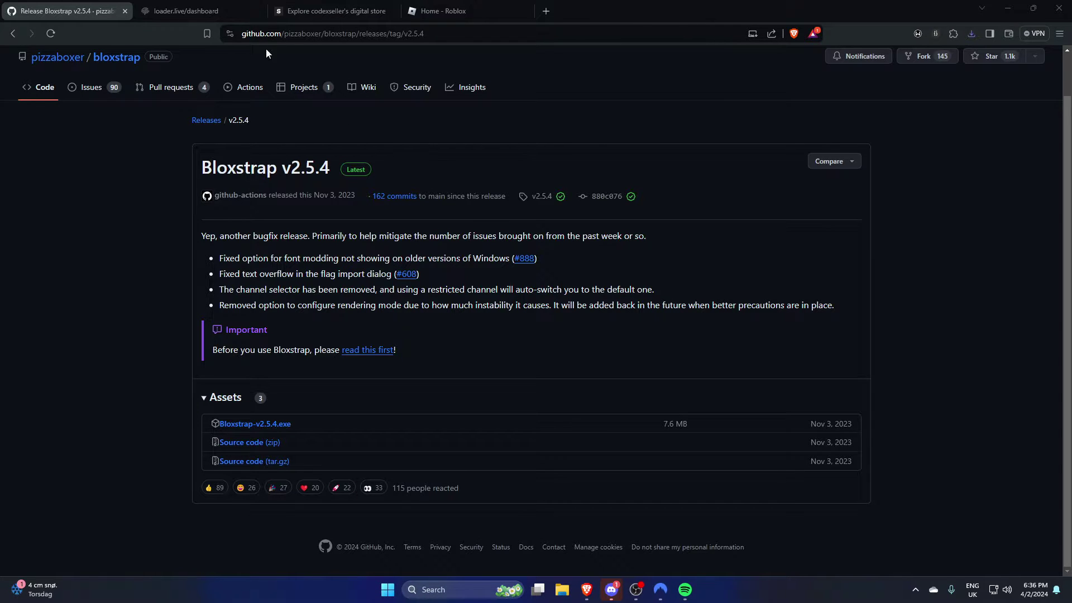
click(209, 12)
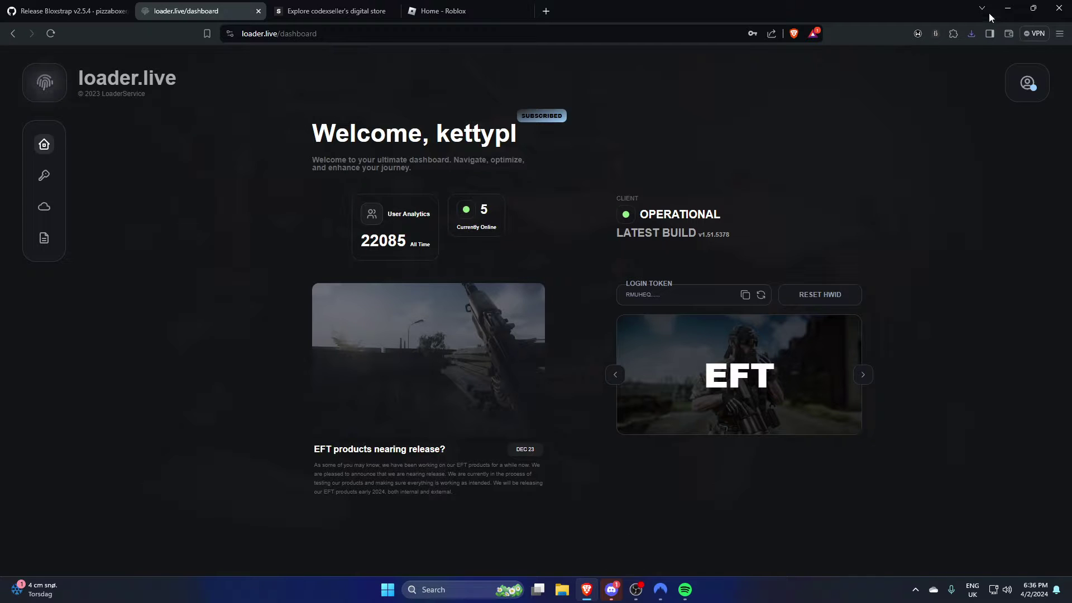
click(1008, 7)
click(733, 62)
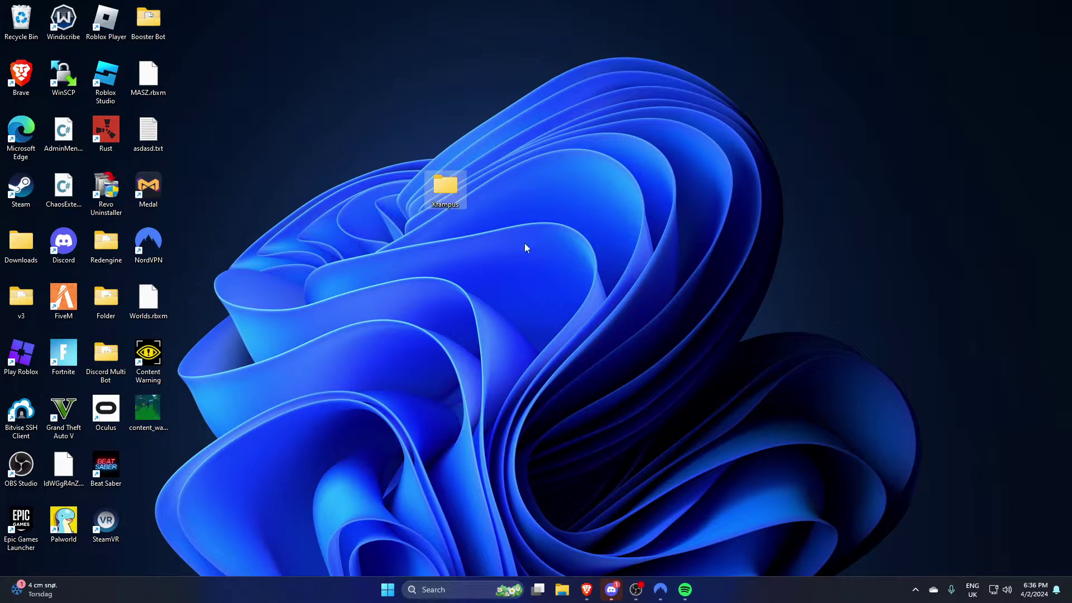
double_click(540, 239)
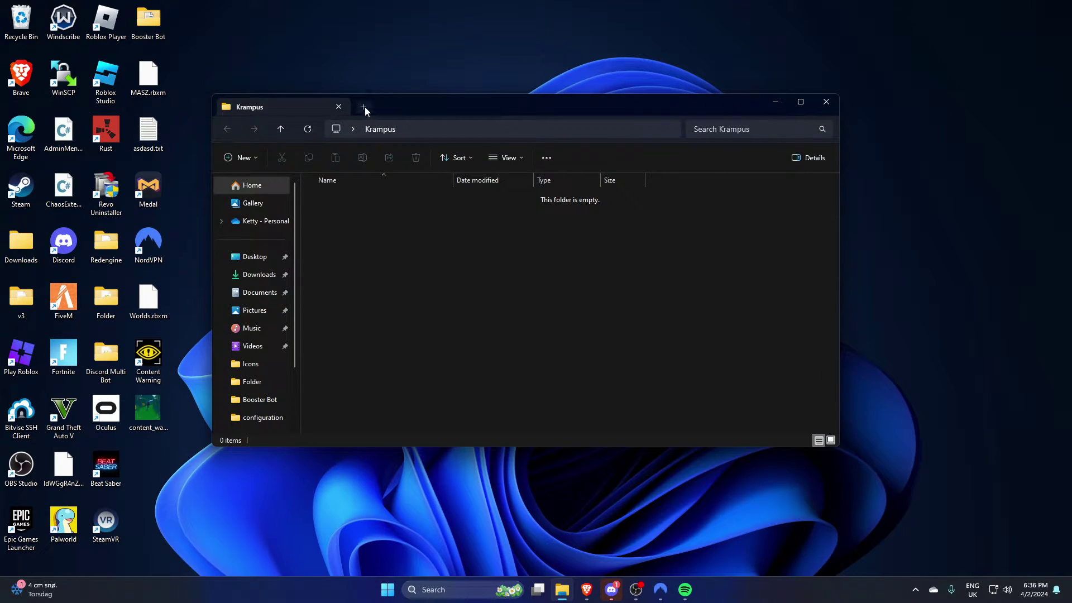
click(364, 106)
click(262, 274)
mouse_move(365, 248)
mouse_down()
mouse_move(377, 244)
mouse_move(366, 250)
mouse_move(270, 112)
mouse_move(397, 240)
mouse_move(350, 210)
mouse_up()
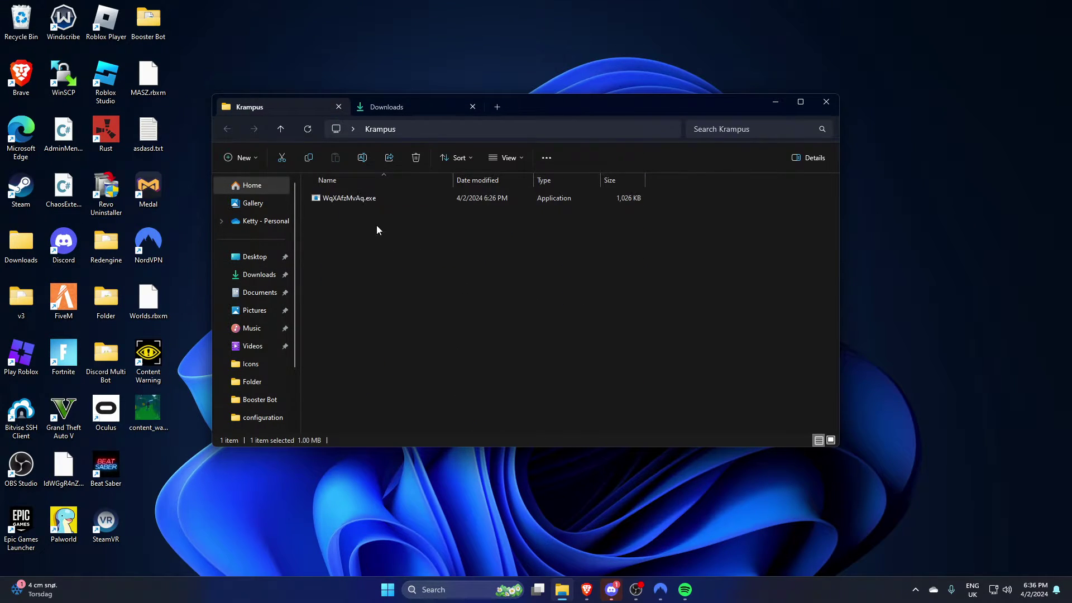
click(472, 107)
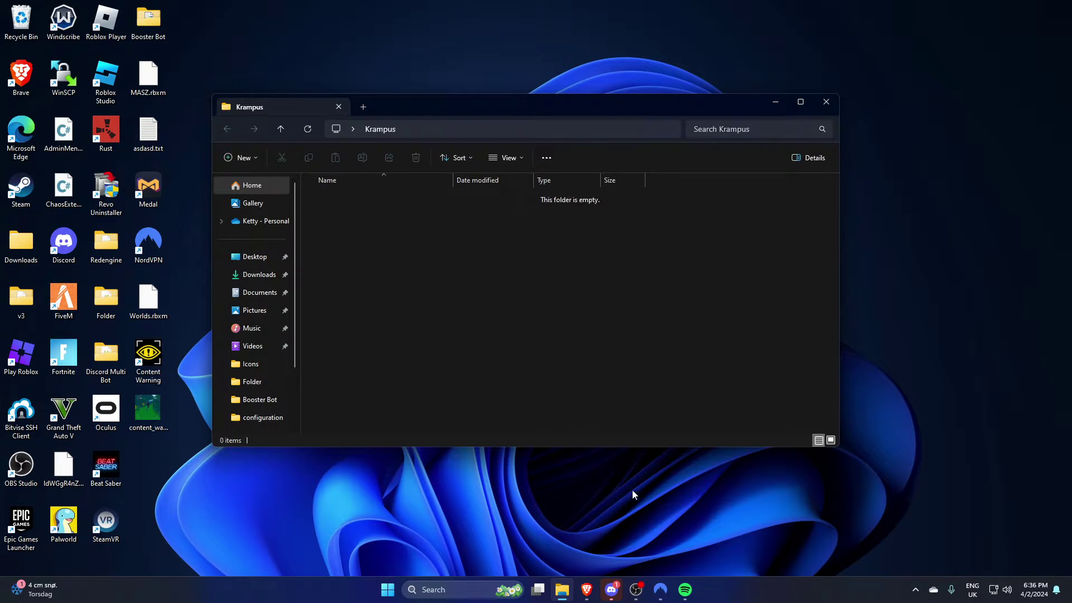
Step: Open Downloads in a second Explorer window and drag WqXAfzMvAq.exe into the Krampus folder
right_click(564, 591)
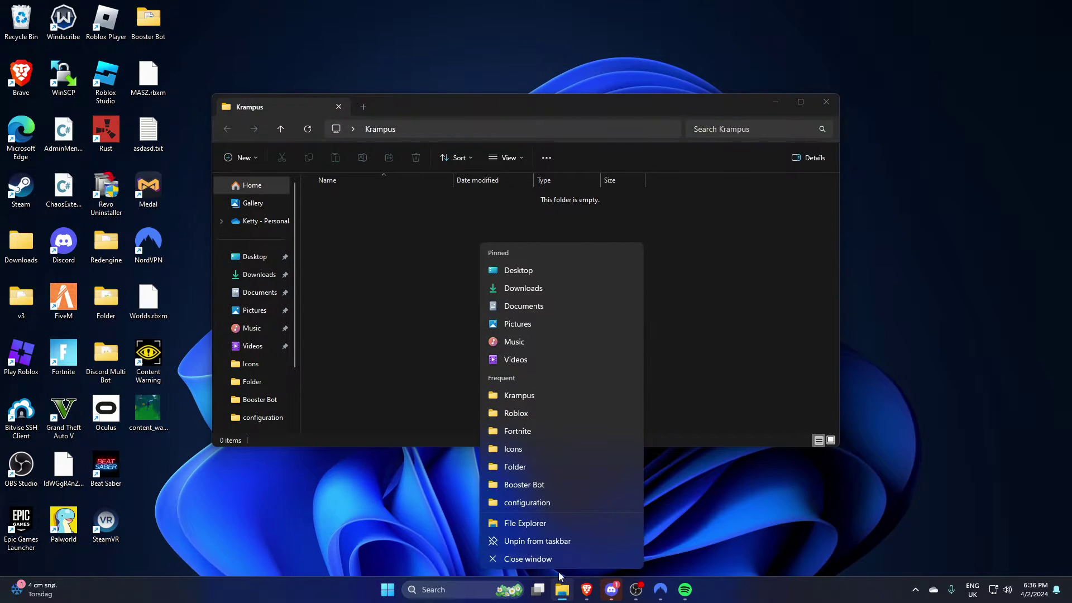
click(518, 524)
click(259, 290)
drag(408, 119, 717, 136)
drag(676, 279, 447, 275)
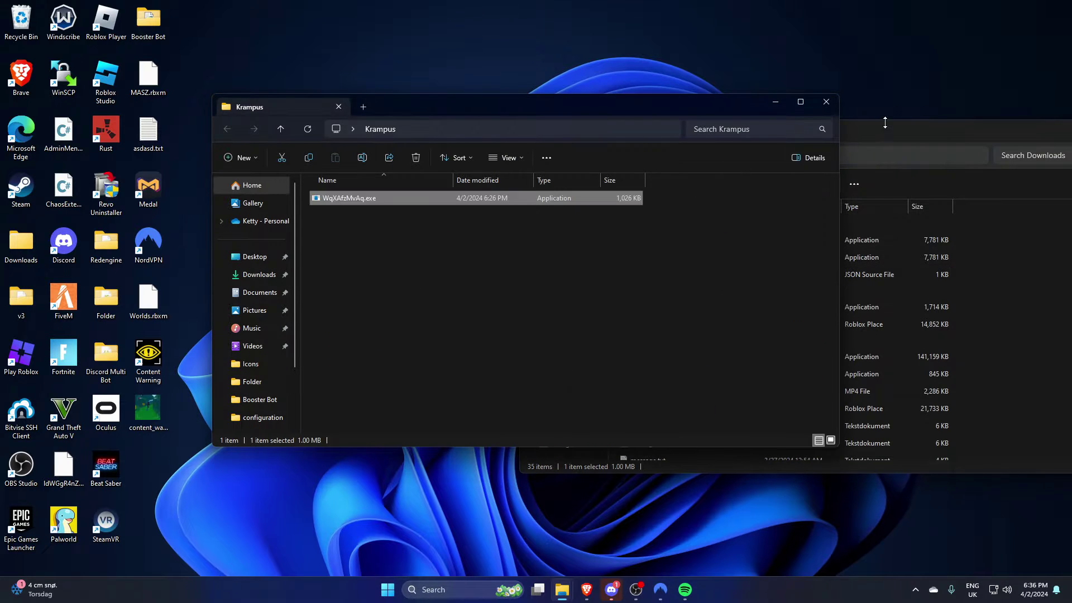
drag(869, 123, 870, 136)
mouse_move(717, 156)
mouse_down()
mouse_move(388, 159)
mouse_move(400, 158)
mouse_up()
key(alt+Tab)
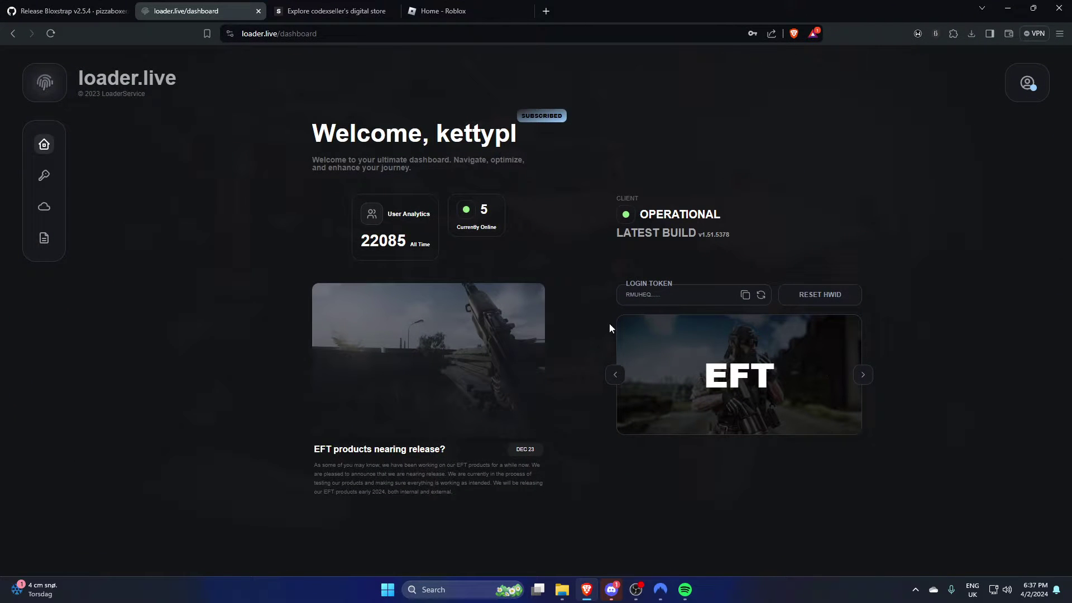
Step: Cycle the featured products carousel to RO-EXEC and set its provider to krampus
click(866, 374)
click(865, 375)
click(866, 375)
click(866, 375)
click(866, 375)
click(713, 460)
click(690, 495)
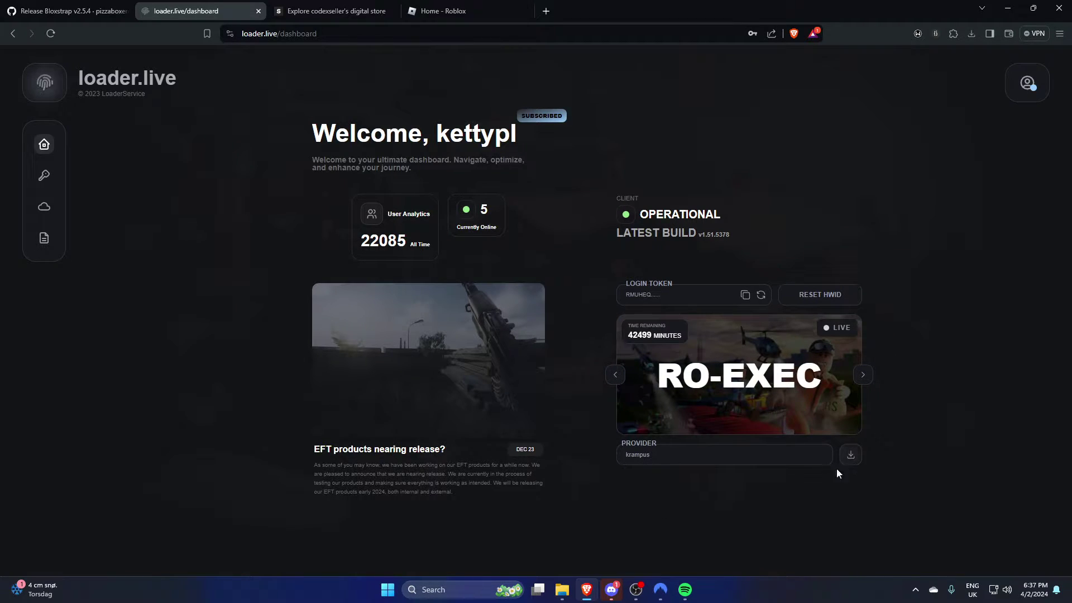
Step: Bring the Krampus folder holding WqXAfzMvAq.exe to the front over the dashboard
click(562, 589)
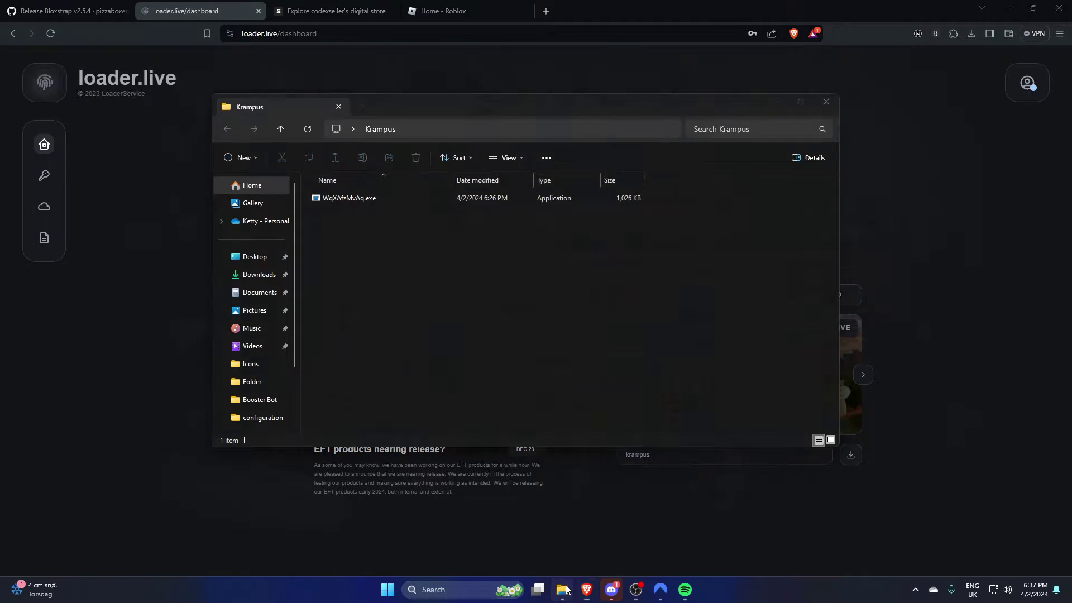
drag(562, 385, 317, 197)
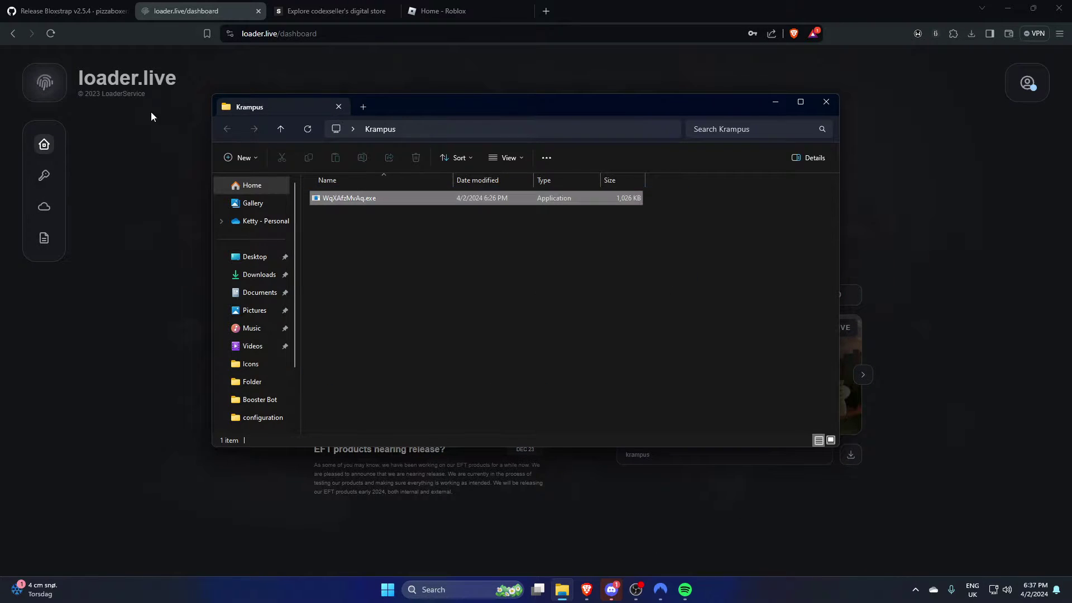
click(496, 262)
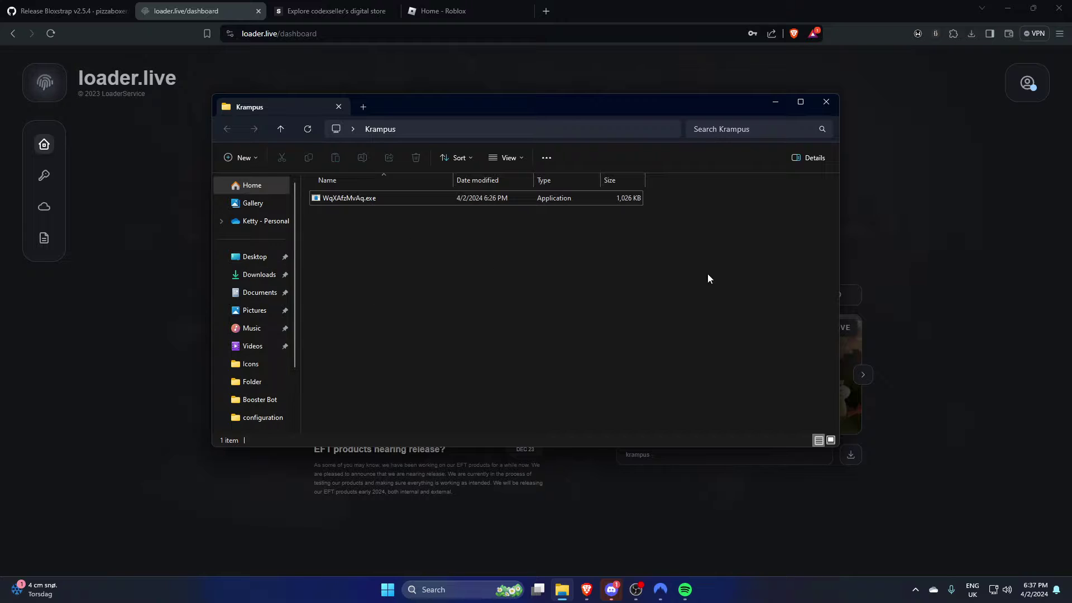
Step: Play [4d] Pet Simulator 99! from Roblox Home, dismiss the install prompt, and open the in-game menu
click(419, 7)
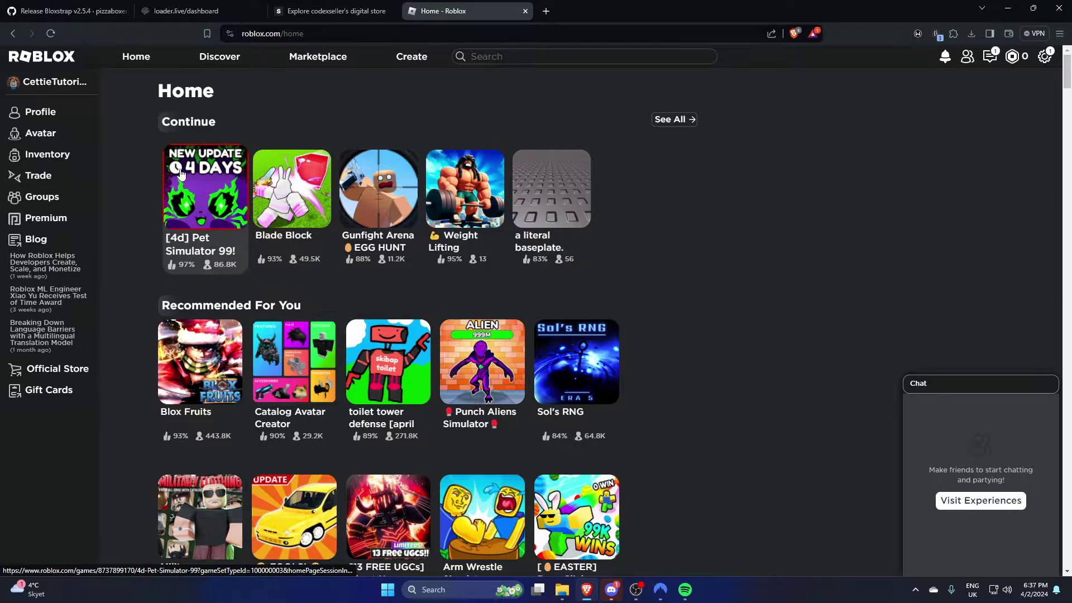
click(188, 193)
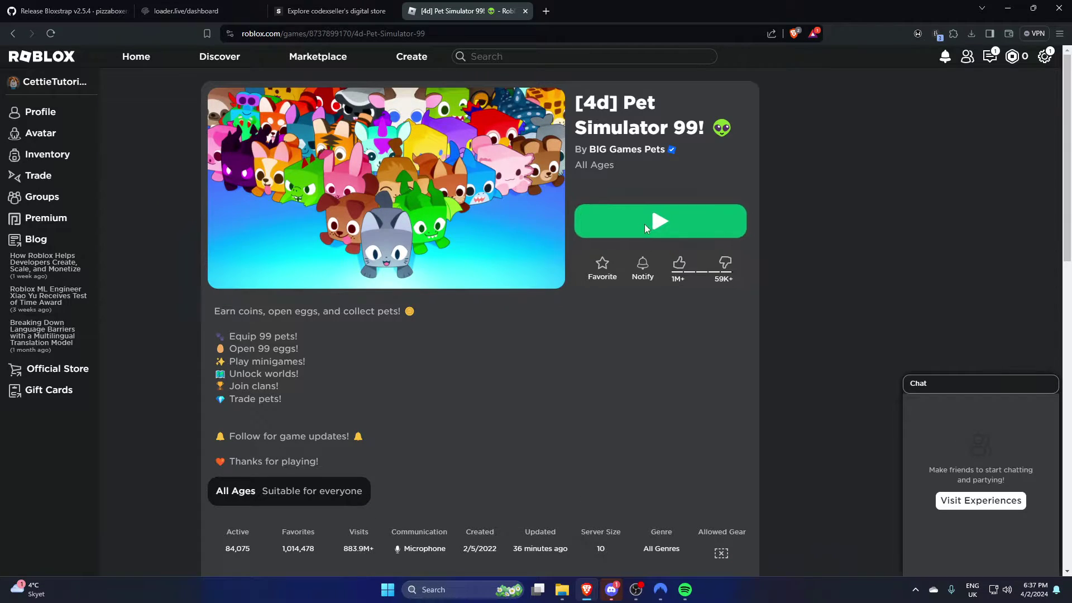
click(644, 224)
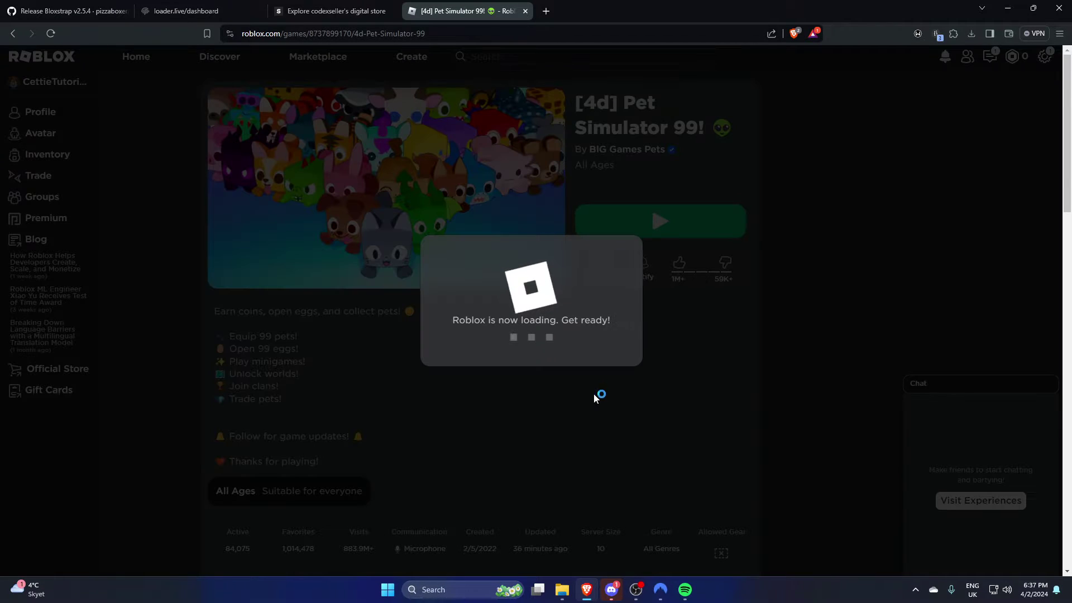
mouse_move(520, 238)
mouse_down()
mouse_move(301, 126)
mouse_move(249, 128)
mouse_up()
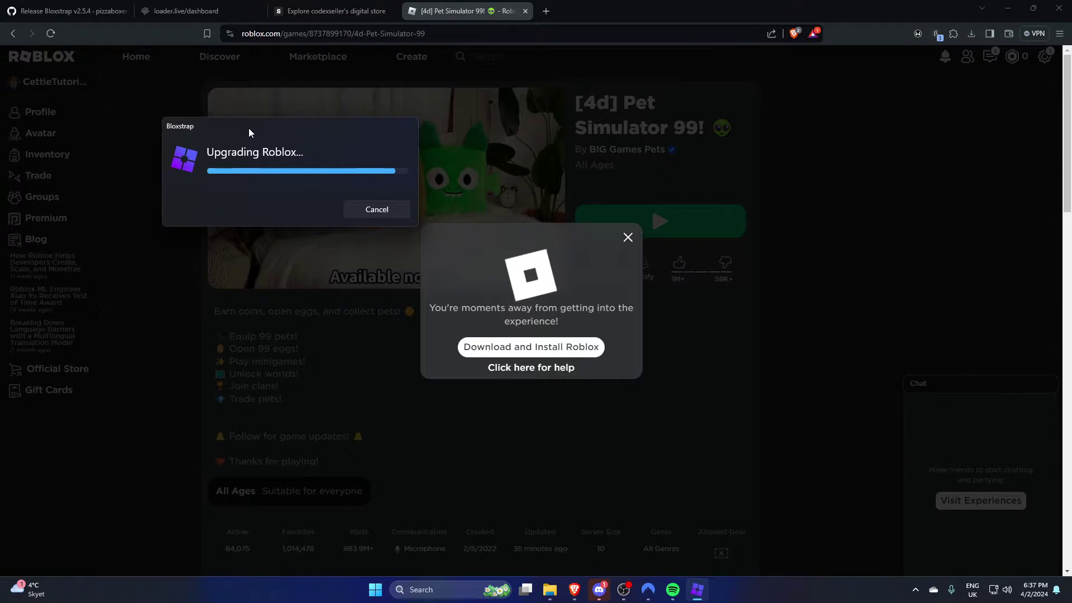
click(627, 240)
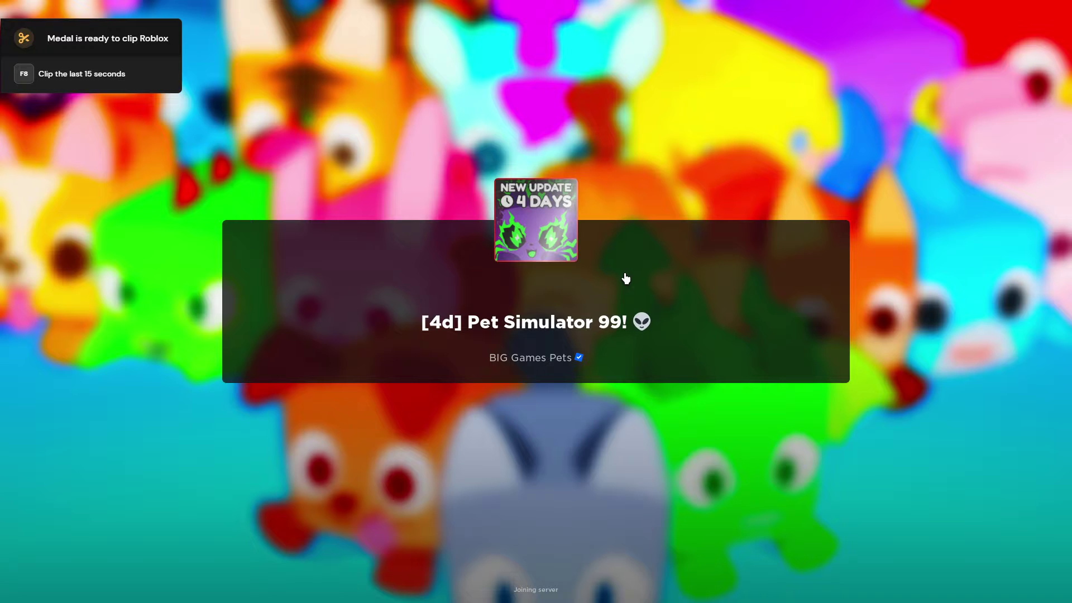
key(Escape)
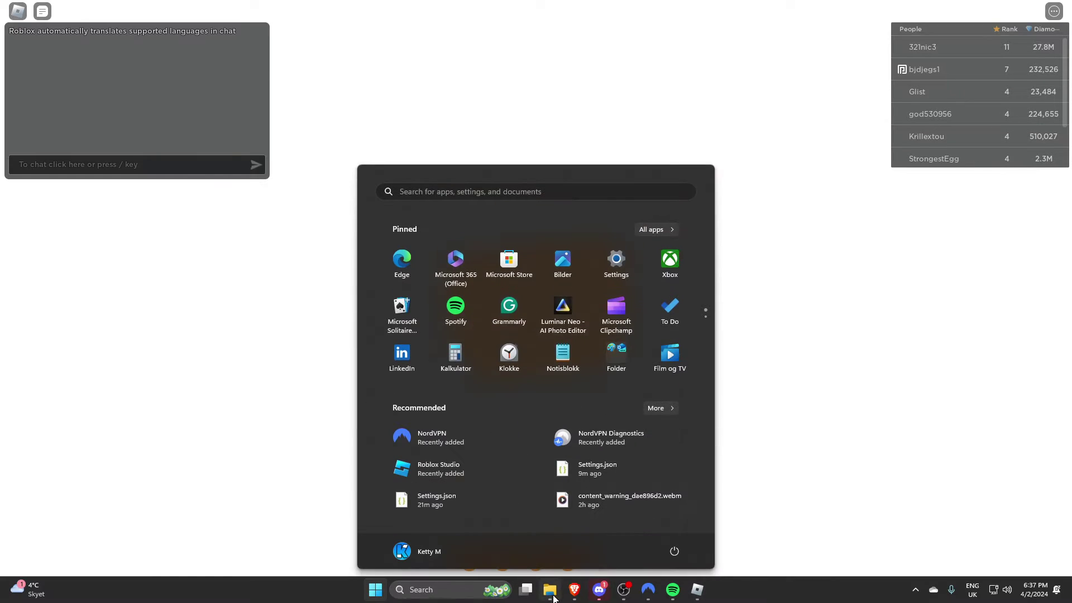
Step: Launch WqXAfzMvAq.exe from the Krampus folder and expand the SmartScreen warning's More info
click(550, 589)
drag(391, 103, 733, 106)
double_click(681, 202)
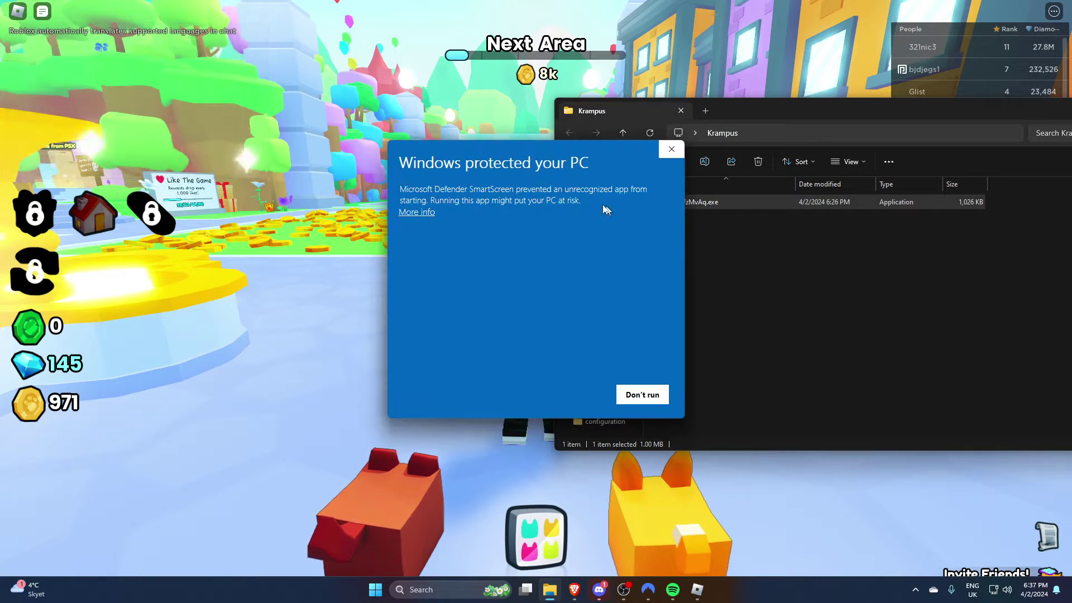
click(413, 213)
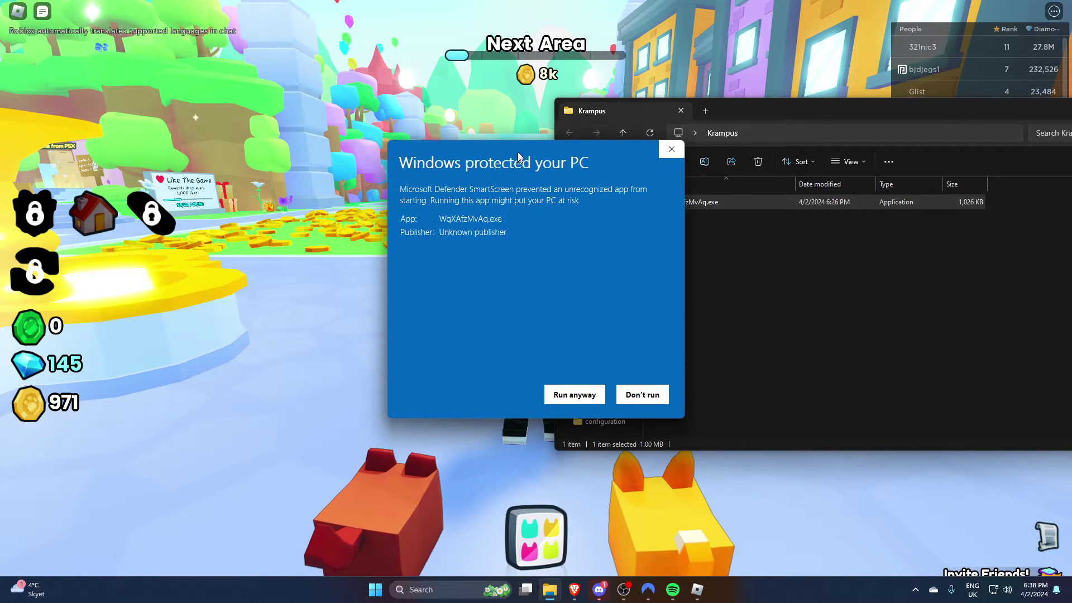
drag(608, 190, 481, 171)
Step: Search Start for 'virus' and open Windows Security's virus and threat protection settings
key(super)
text(virus)
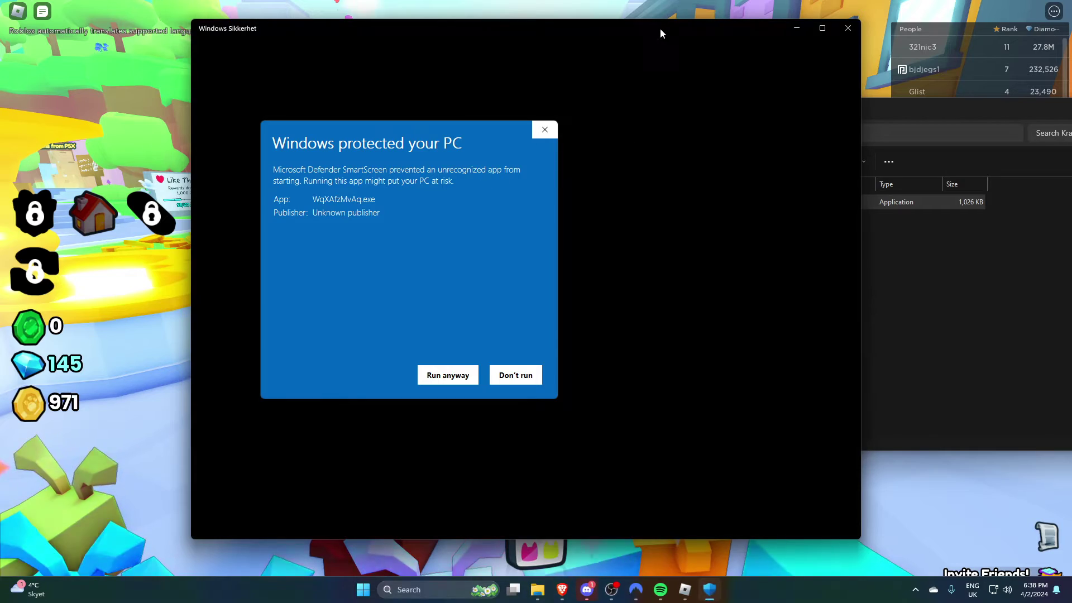
drag(660, 33, 786, 42)
mouse_move(436, 136)
mouse_down()
mouse_move(175, 107)
mouse_move(192, 109)
mouse_up()
click(536, 389)
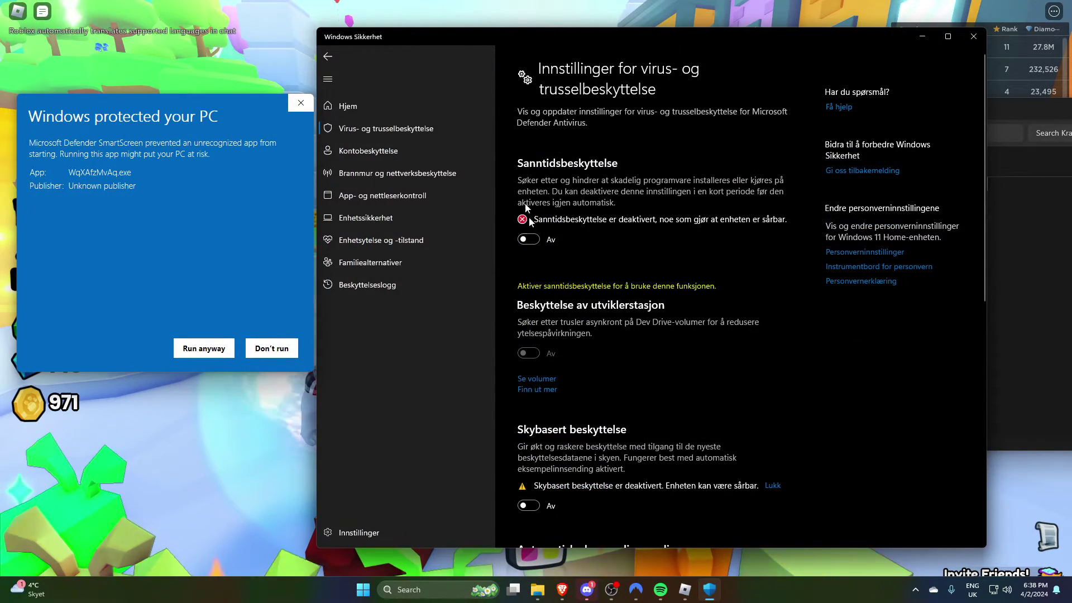
scroll(523, 197, down, 8)
scroll(507, 199, up, 5)
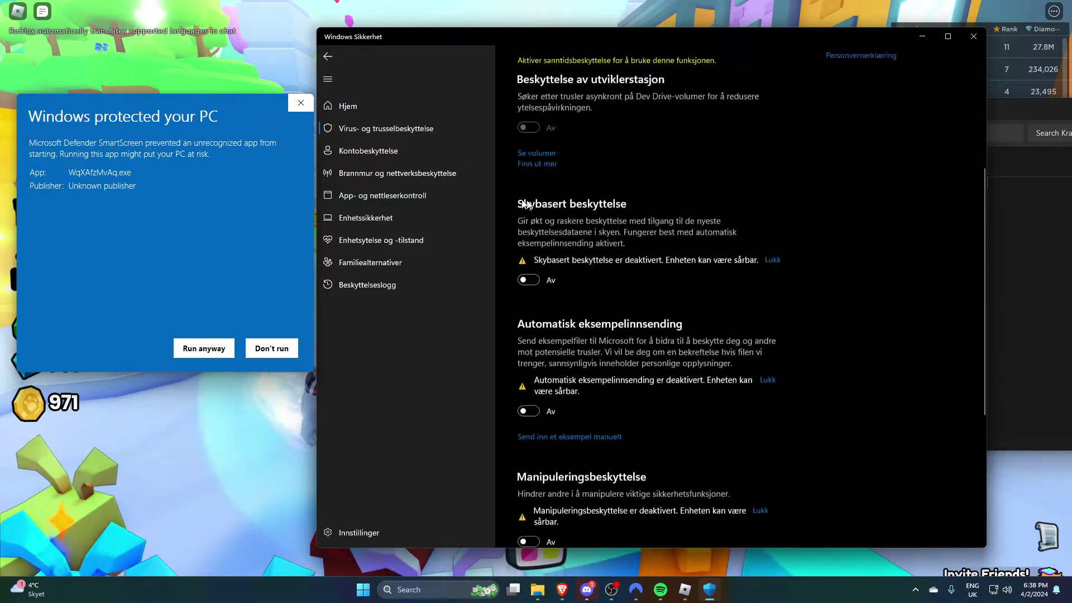
scroll(590, 232, up, 4)
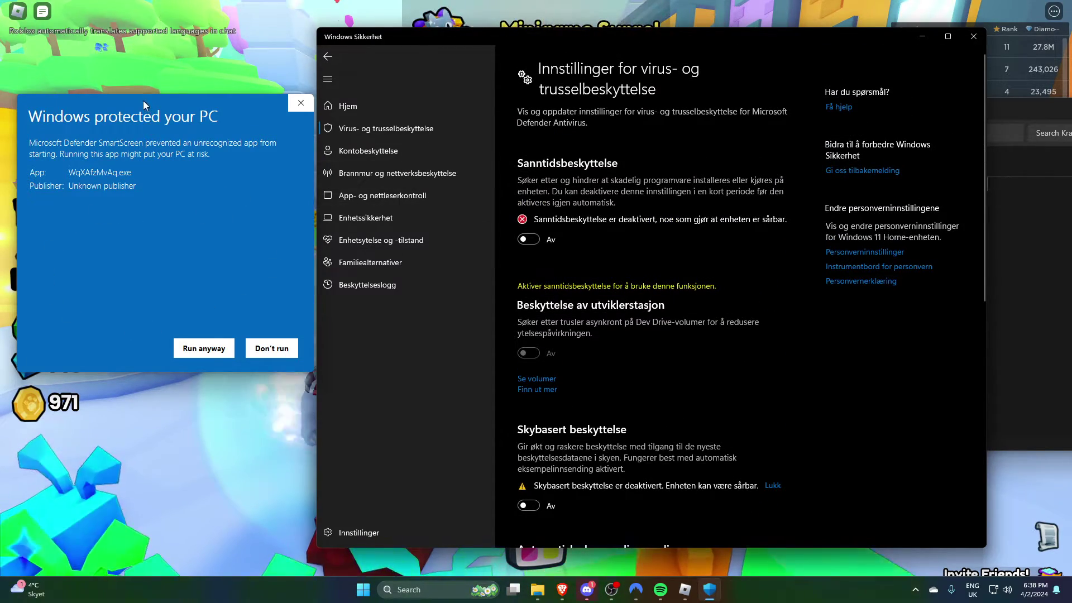
Step: Reposition the SmartScreen warning beside the Windows Security settings
mouse_move(143, 104)
mouse_down()
mouse_move(361, 164)
mouse_move(447, 140)
mouse_move(530, 136)
mouse_move(471, 152)
mouse_move(487, 152)
mouse_move(481, 146)
mouse_up()
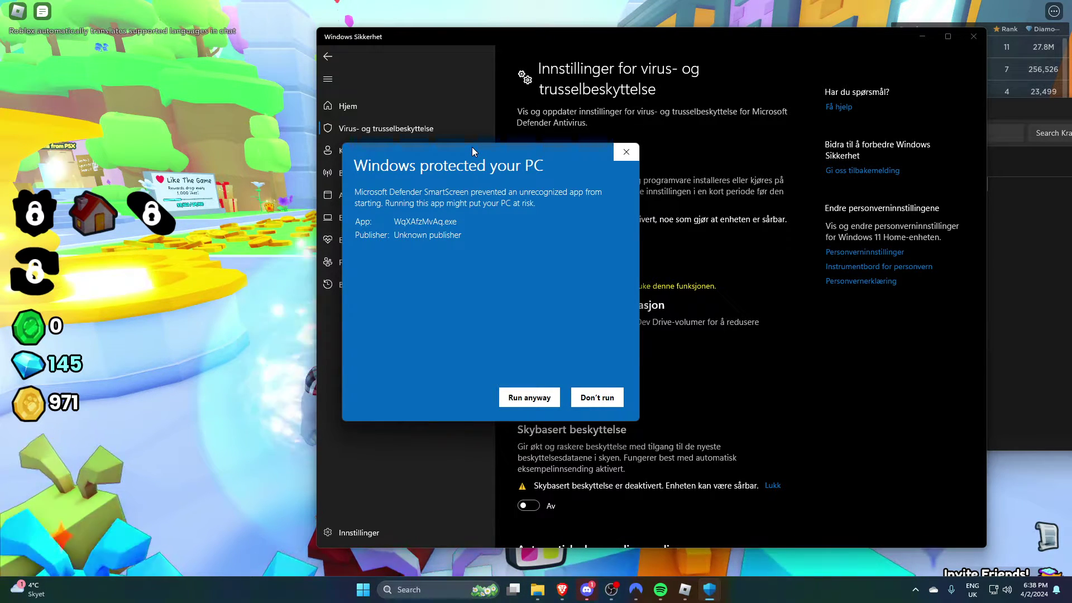
drag(471, 146, 126, 106)
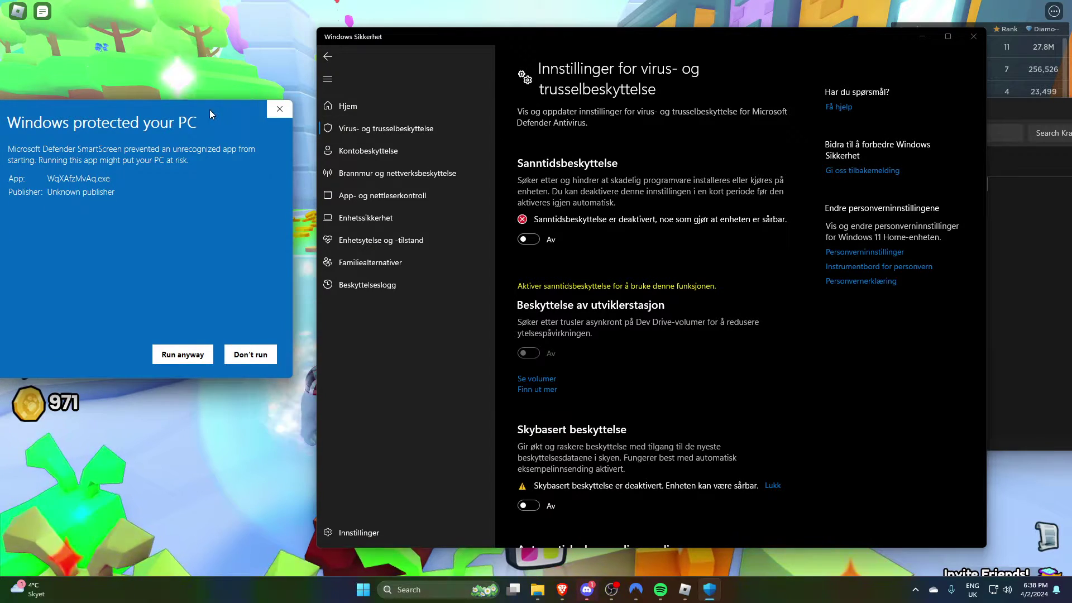
mouse_move(209, 109)
mouse_down()
mouse_move(734, 112)
mouse_move(758, 132)
mouse_move(727, 137)
mouse_move(724, 63)
mouse_move(728, 136)
mouse_move(722, 69)
mouse_move(661, 64)
mouse_move(660, 81)
mouse_move(614, 82)
mouse_move(604, 45)
mouse_up()
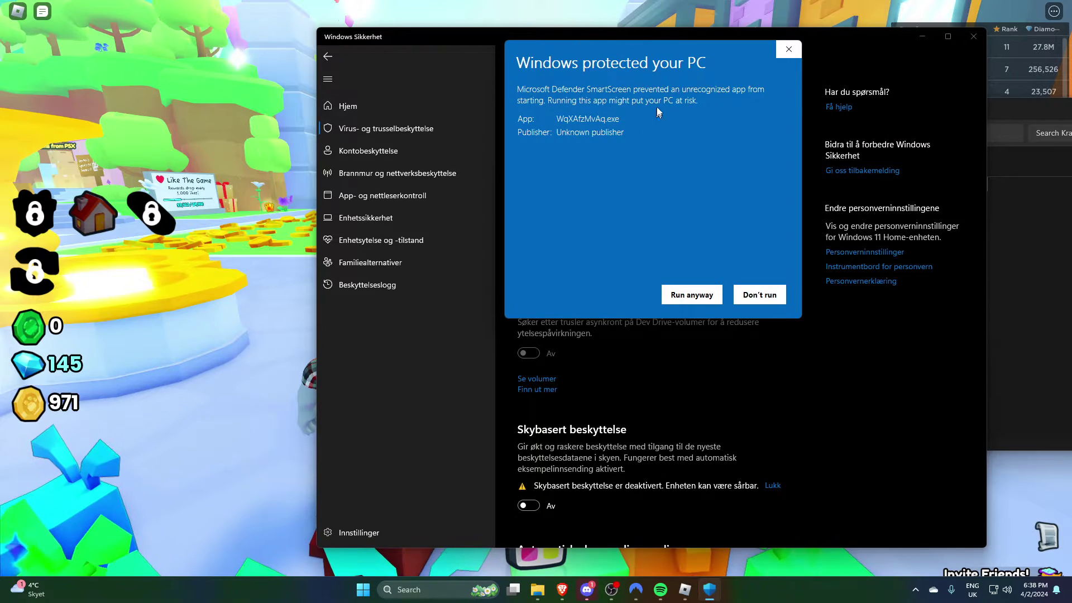
mouse_move(559, 49)
mouse_down()
mouse_move(344, 69)
mouse_move(225, 116)
mouse_up()
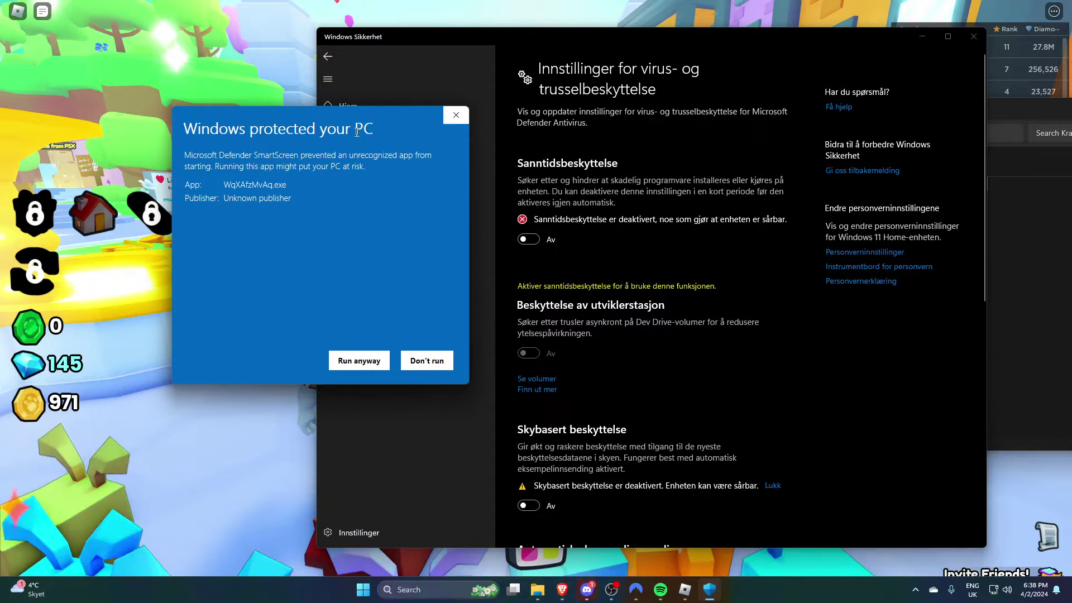
mouse_move(356, 132)
mouse_down()
mouse_move(590, 132)
mouse_move(428, 161)
mouse_up()
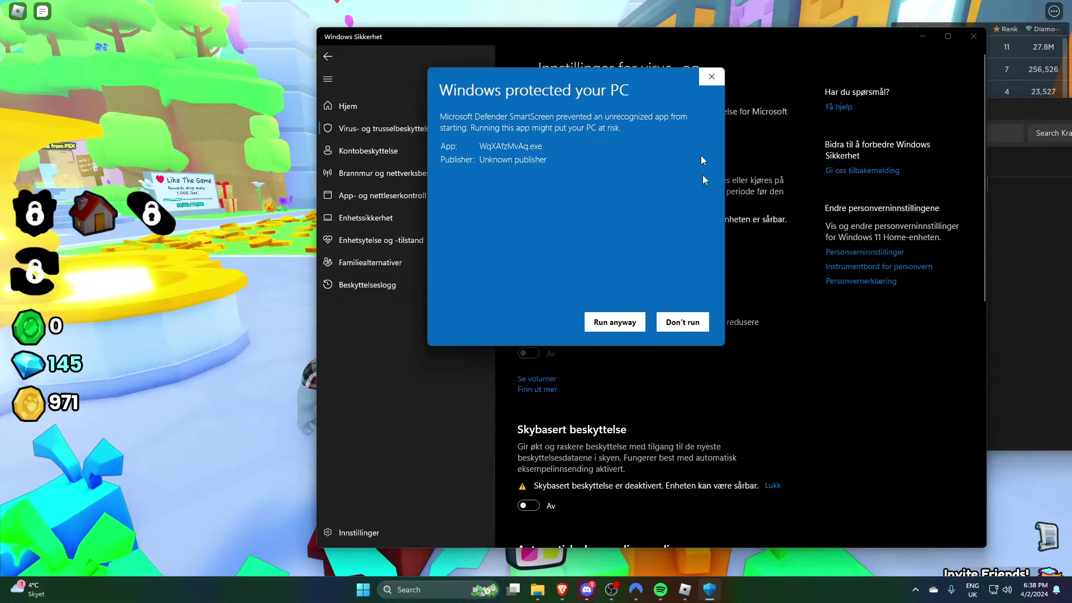
Step: Run WqXAfzMvAq.exe anyway, select its version-mismatch error, then close the terminal and Windows Security
click(617, 320)
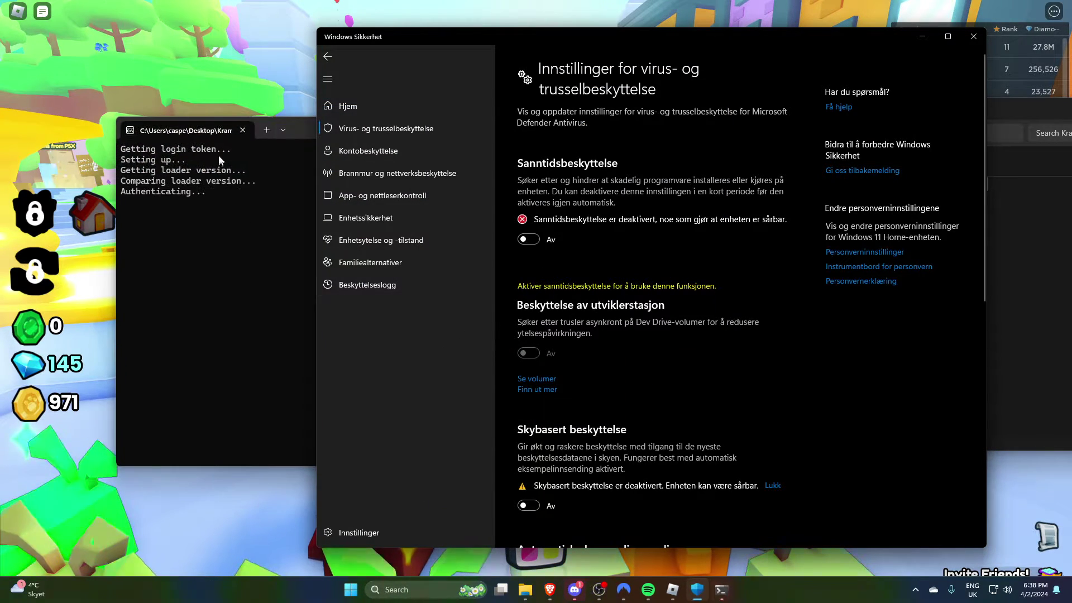
drag(297, 130, 426, 106)
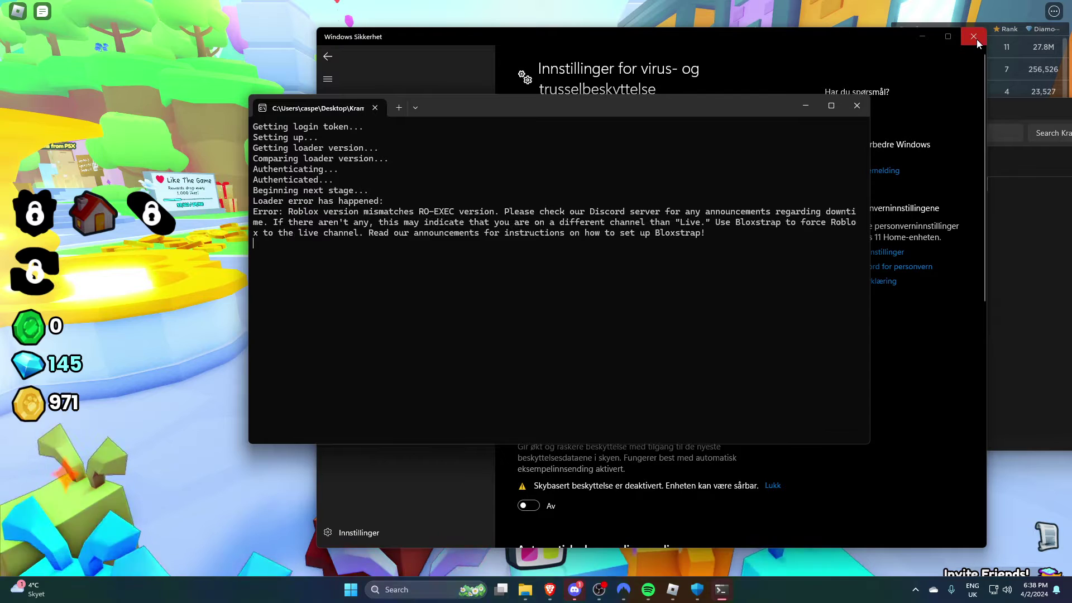
triple_click(704, 222)
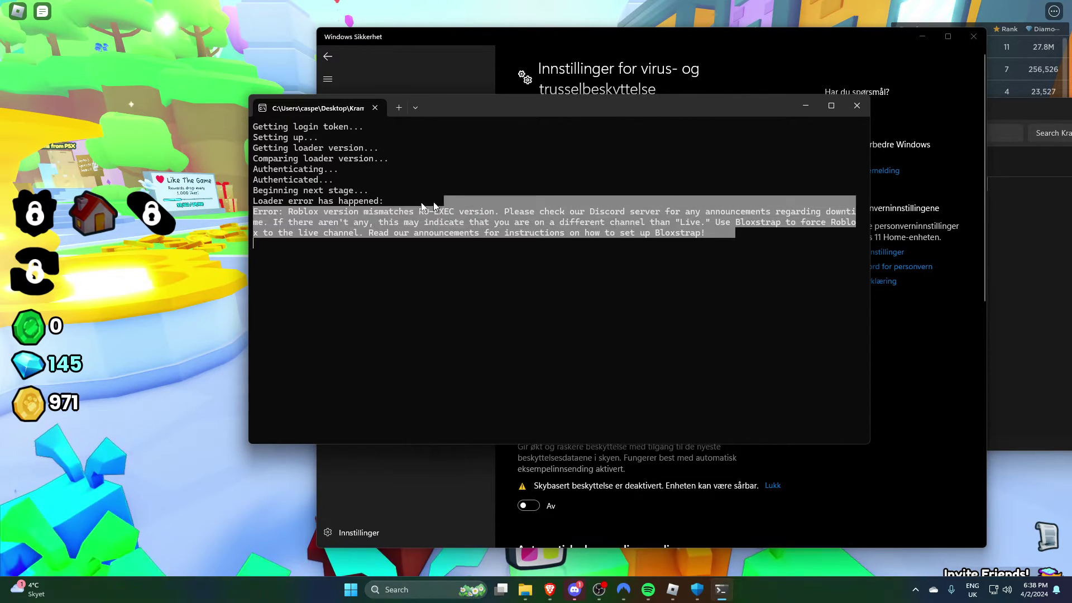
mouse_move(256, 212)
mouse_down()
mouse_move(288, 223)
mouse_move(702, 234)
mouse_move(674, 229)
mouse_up()
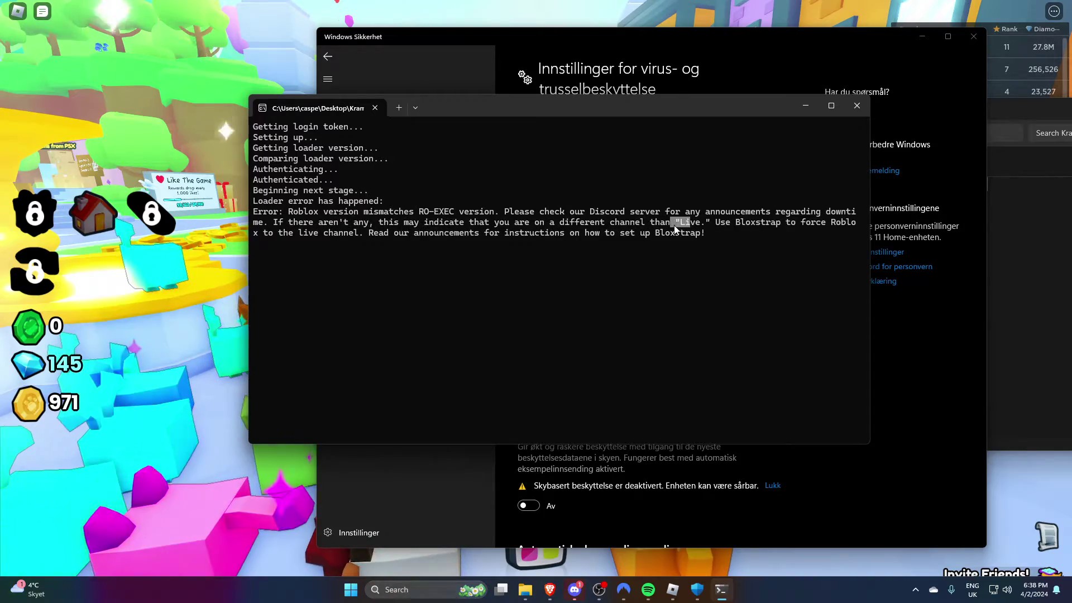
click(857, 106)
click(974, 36)
Step: Close Roblox, open the AppData Local folder via Run, and show Brave's recent downloads
click(957, 112)
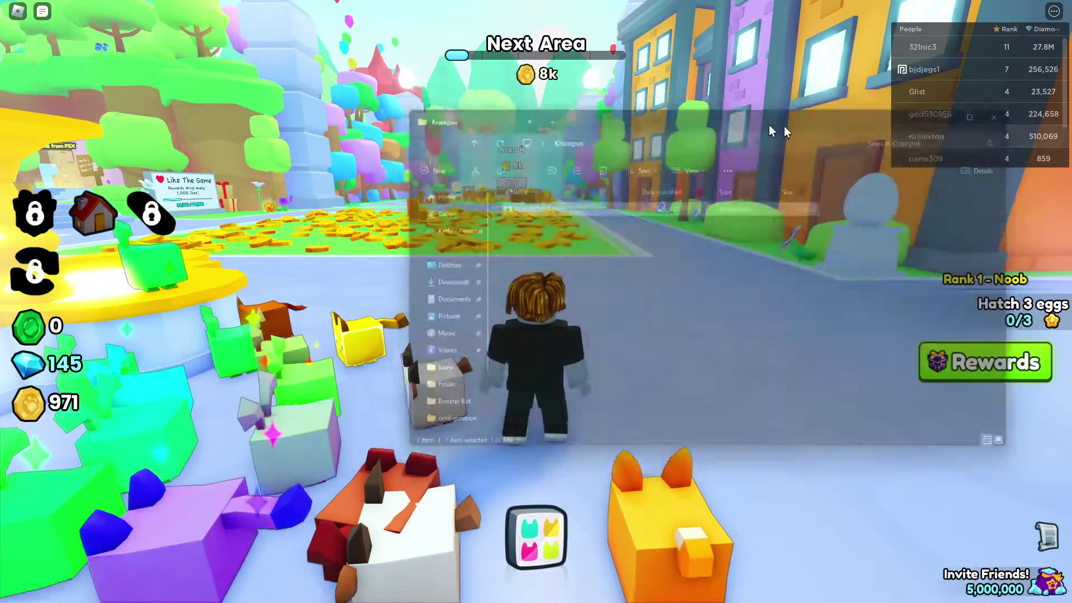
key(alt+F4)
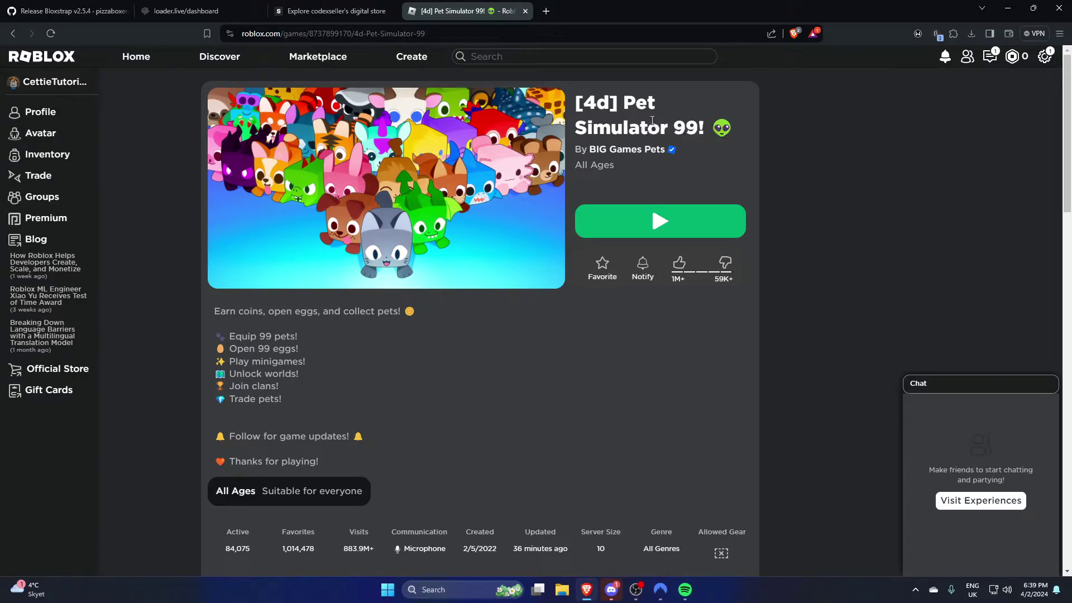
key(super+r)
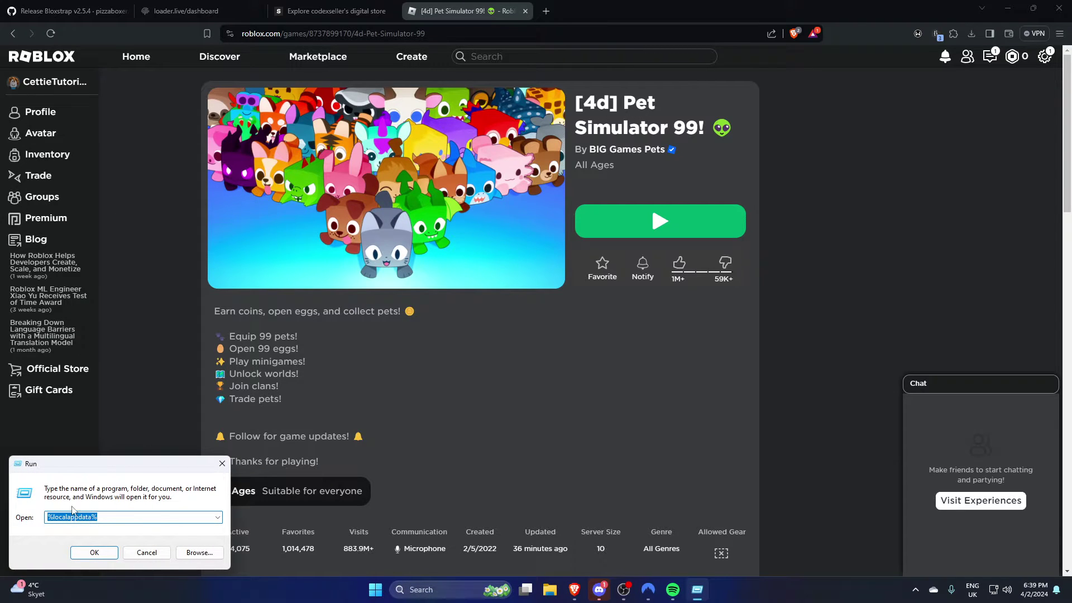
key(Return)
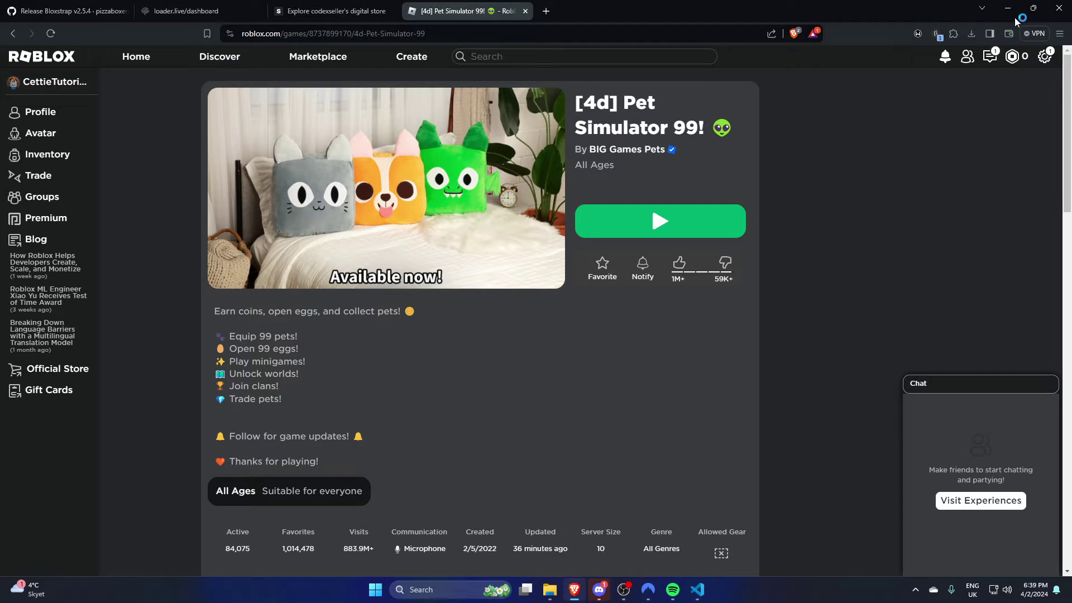
click(971, 36)
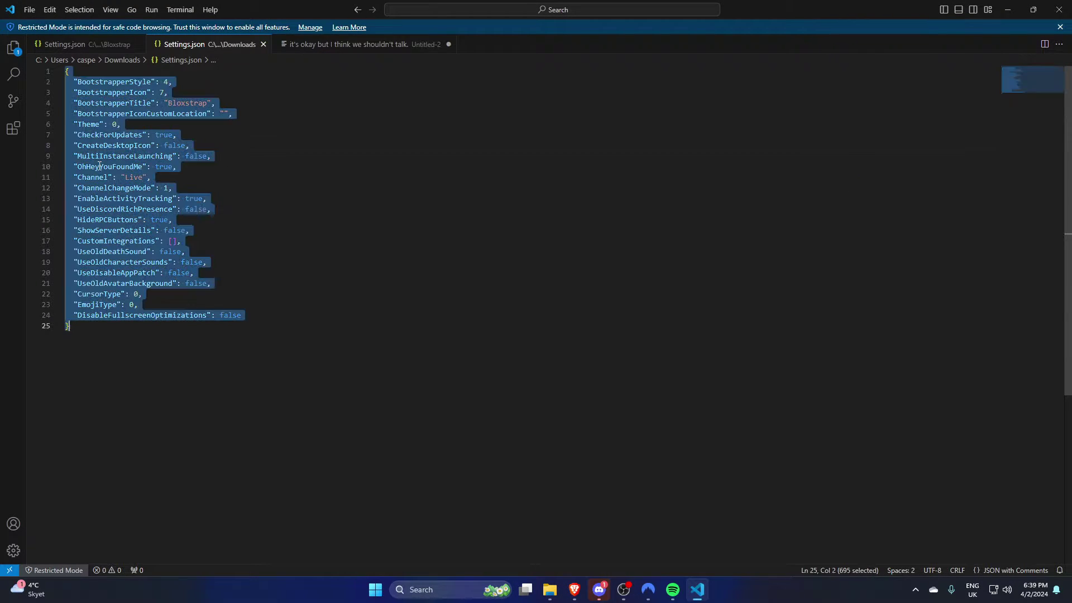
Step: Paste the downloaded settings over all of Bloxstrap's Settings.json so Channel reads "Live", then exit VS Code
click(82, 47)
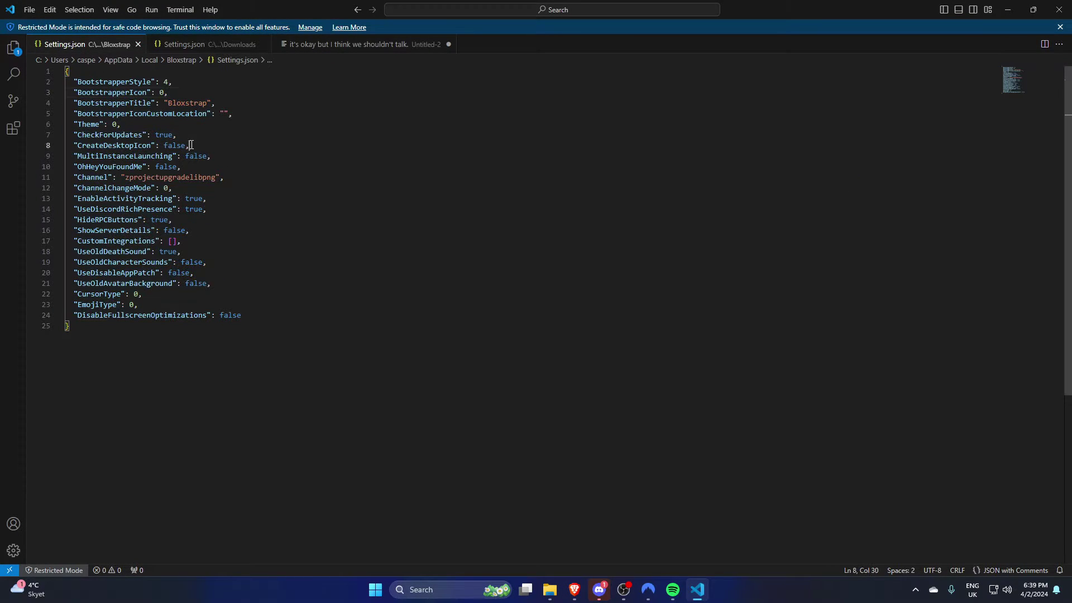
key(ctrl+a)
text({   "BootstrapperStyle": 4,   "BootstrapperIcon": 7,   "BootstrapperTitle": "Bloxstrap",   "BootstrapperIconCustomLocation": "",   "Theme": 0,   "CheckForUpdates": true,   "CreateDesktopIcon": false,   "MultiInstanceLaunching": false,   "OhHeyYouFoundMe": true,   "Channel": "Live",   "ChannelChangeMode": 1,   "EnableActivityTracking": true,   "UseDiscordRichPresence": false,   "HideRPCButtons": true,   "ShowServerDetails": false,   "CustomIntegrations": [],   "UseOldDeathSound": false,   "UseOldCharacterSounds": false,   "UseDisableAppPatch": false,   "UseOldAvatarBackground": false,   "CursorType": 0,   "EmojiType": 0,   "DisableFullscreenOptimizations": false })
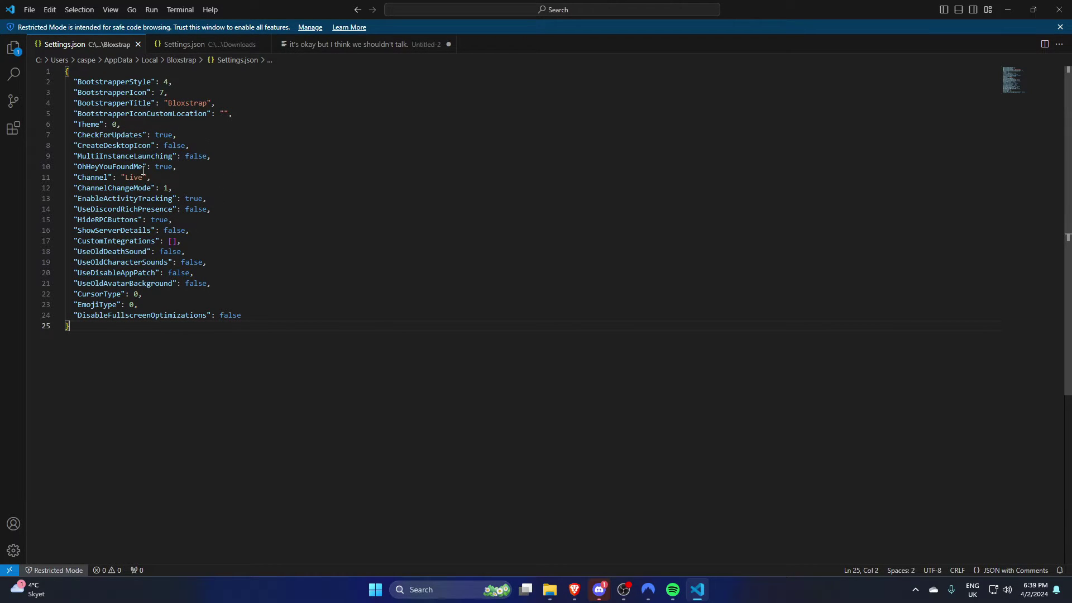
key(ctrl+a)
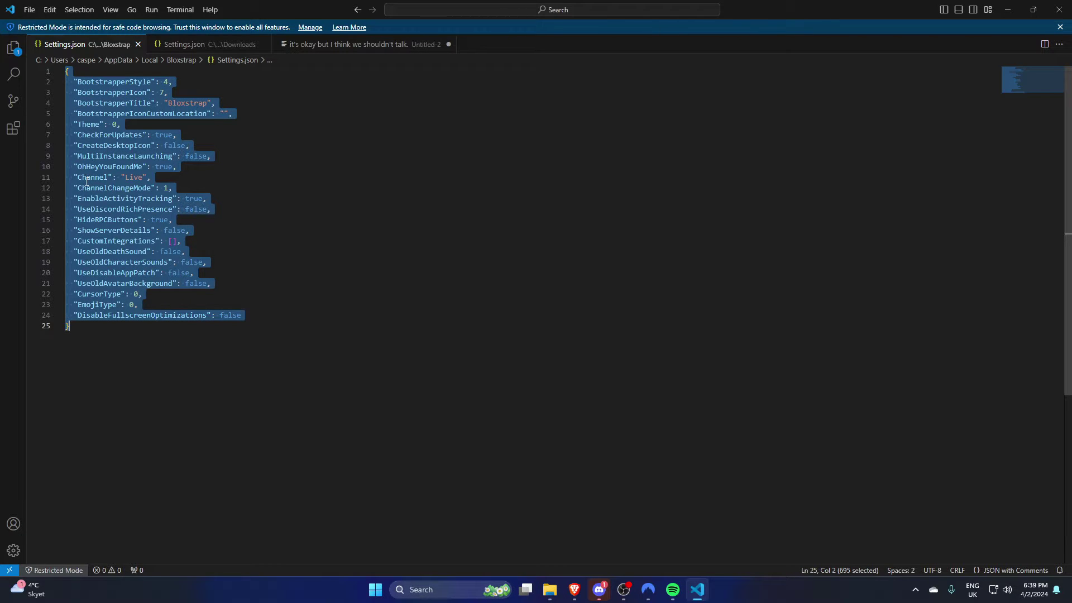
key(ctrl+v)
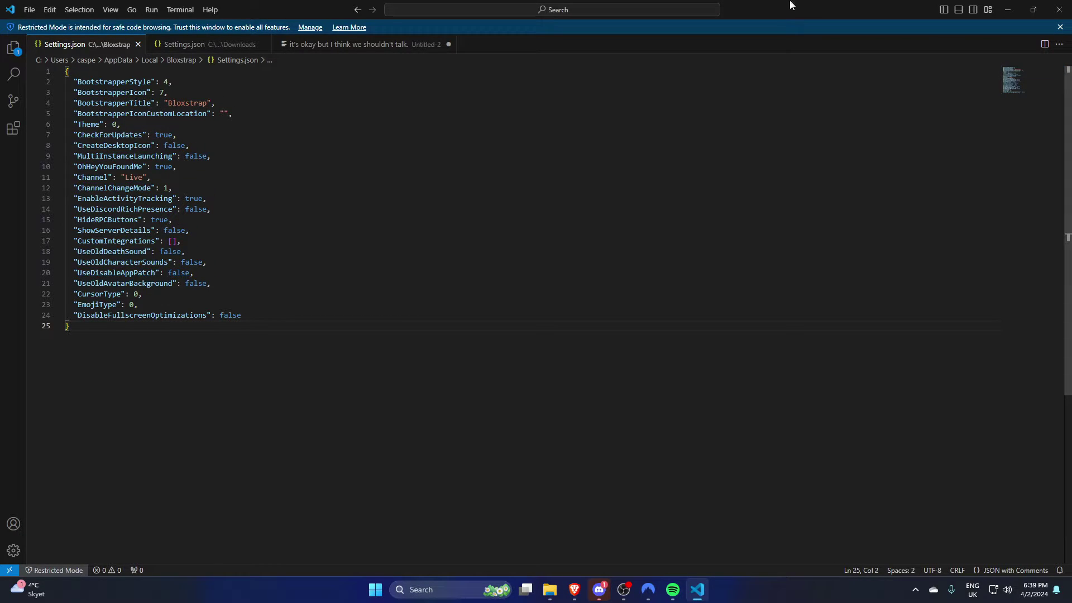
key(alt+F4)
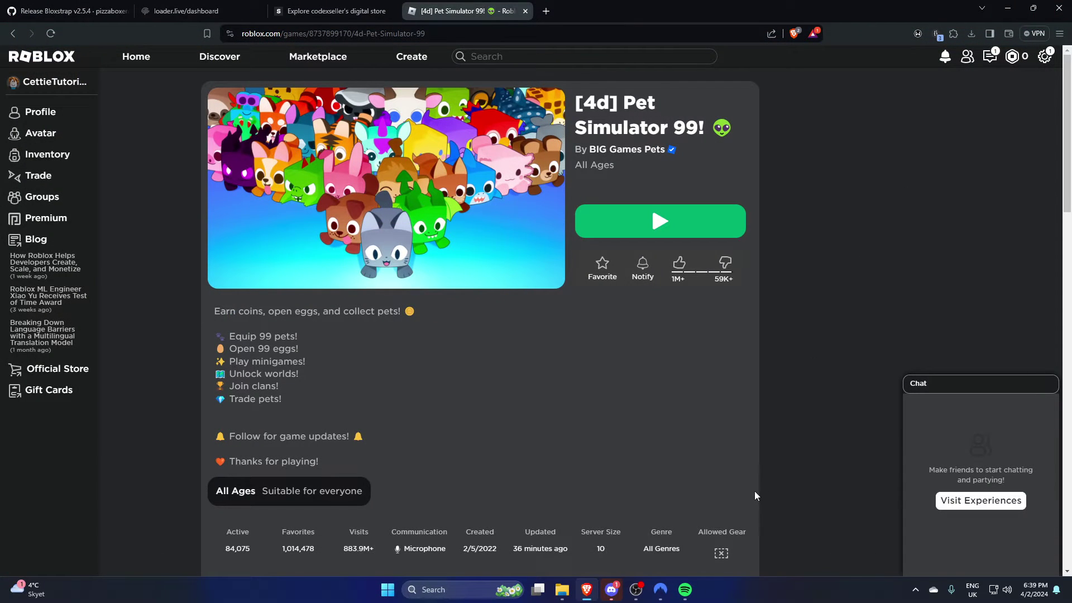
Step: Press Play on Pet Simulator 99, dismiss the download prompt and Authentication Failed error, and retry until it loads
click(665, 219)
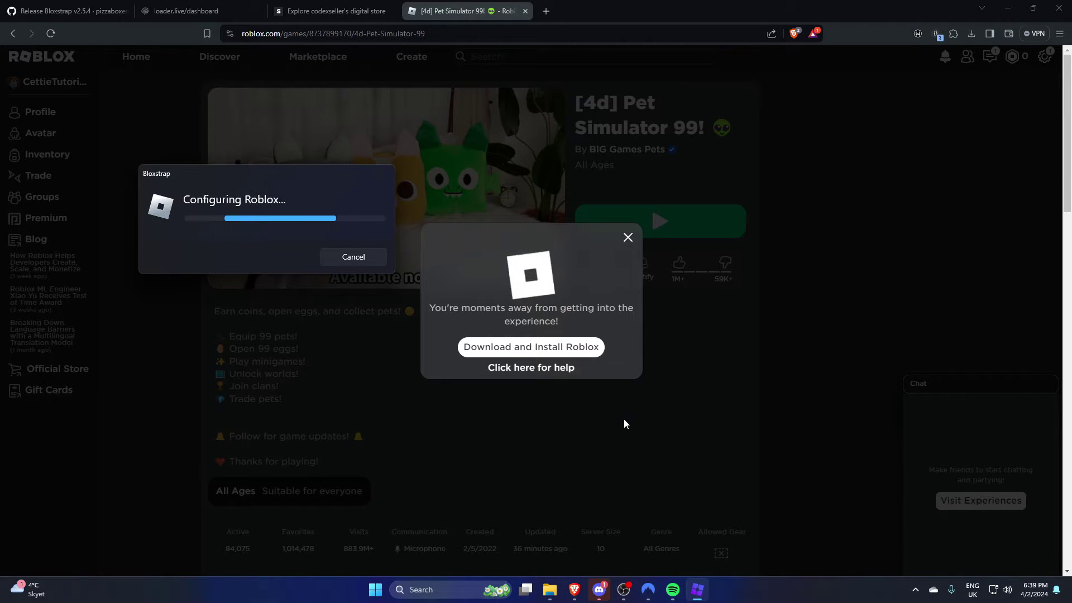
mouse_move(657, 597)
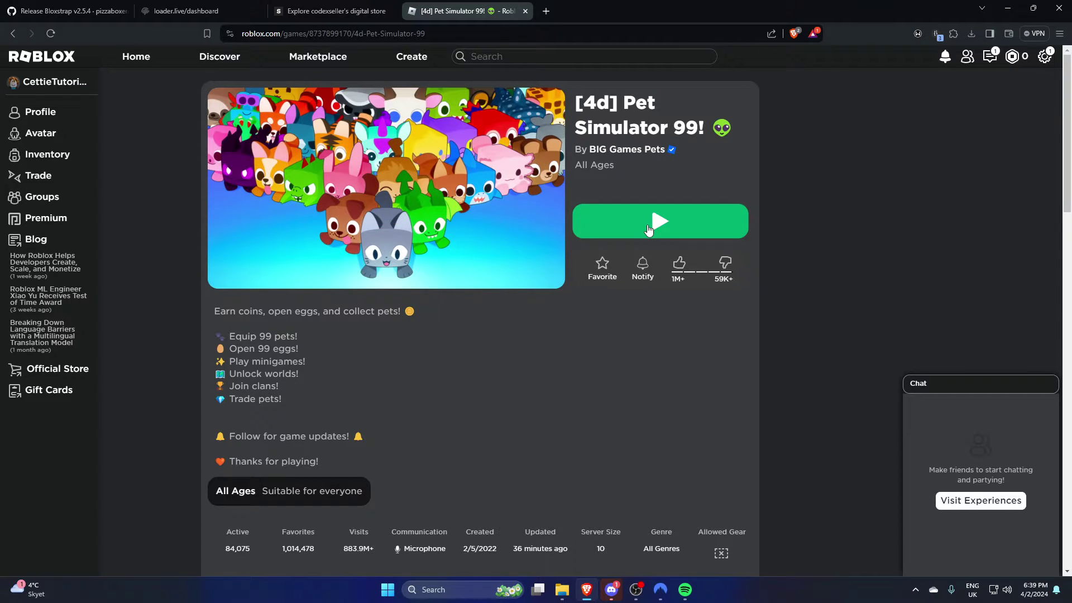
click(648, 229)
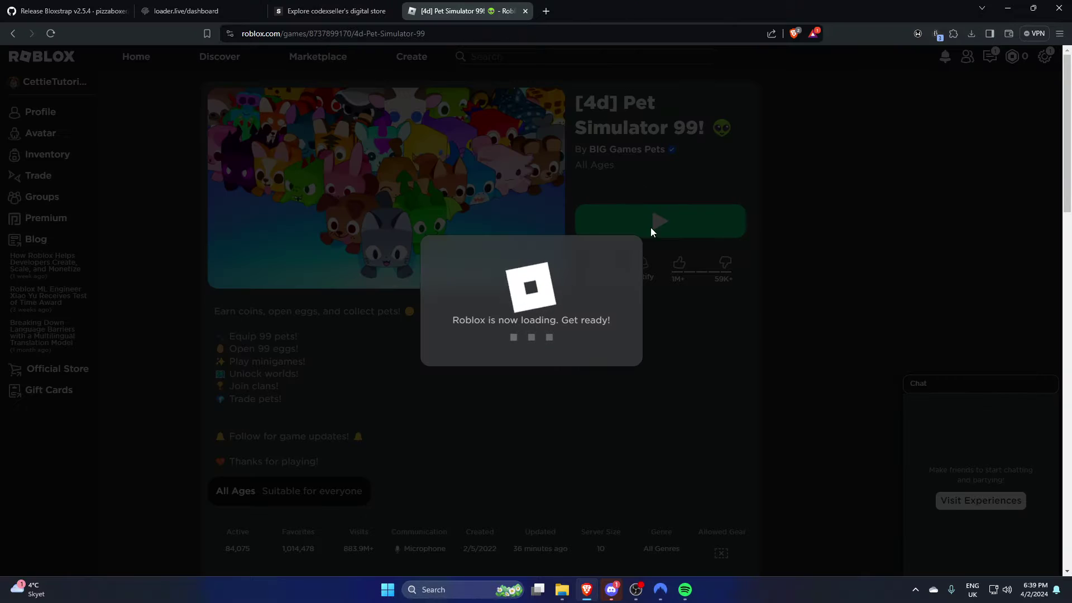
mouse_move(613, 226)
mouse_down()
mouse_move(354, 129)
mouse_move(366, 120)
mouse_move(570, 115)
mouse_move(603, 128)
mouse_up()
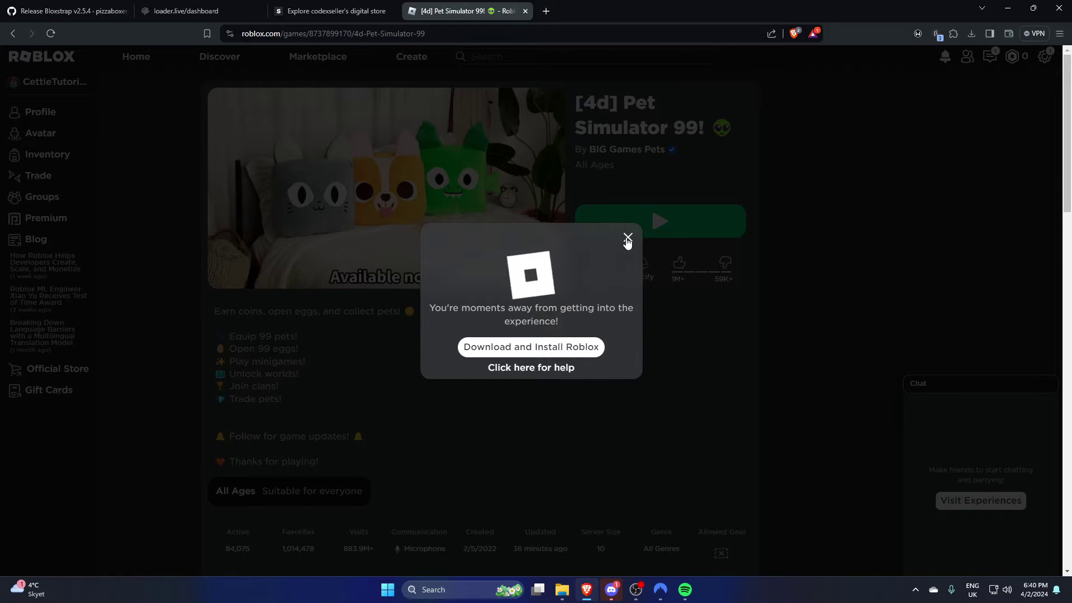
click(626, 241)
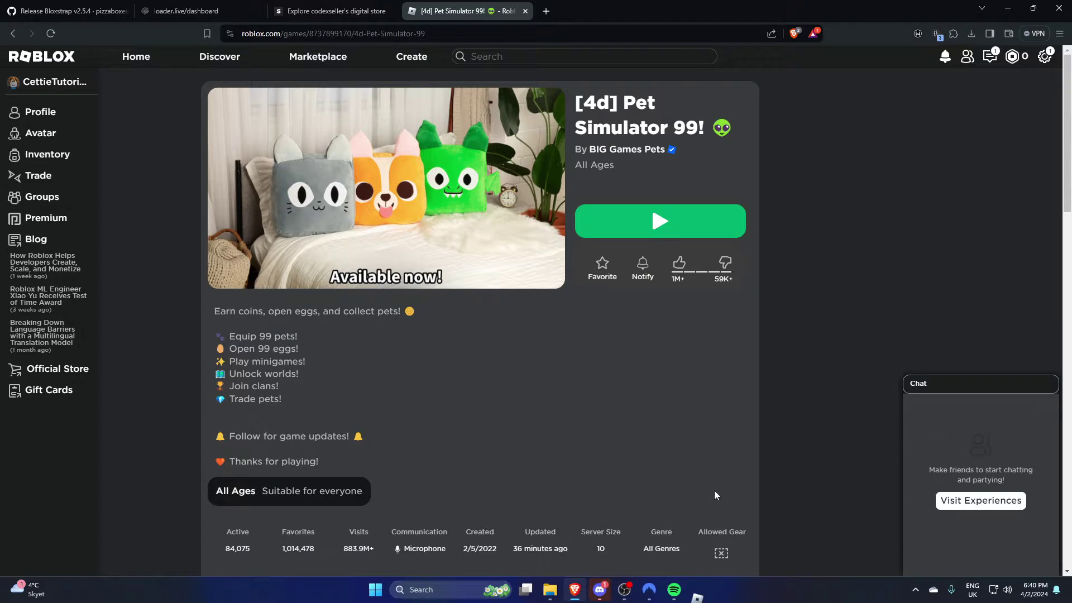
click(696, 588)
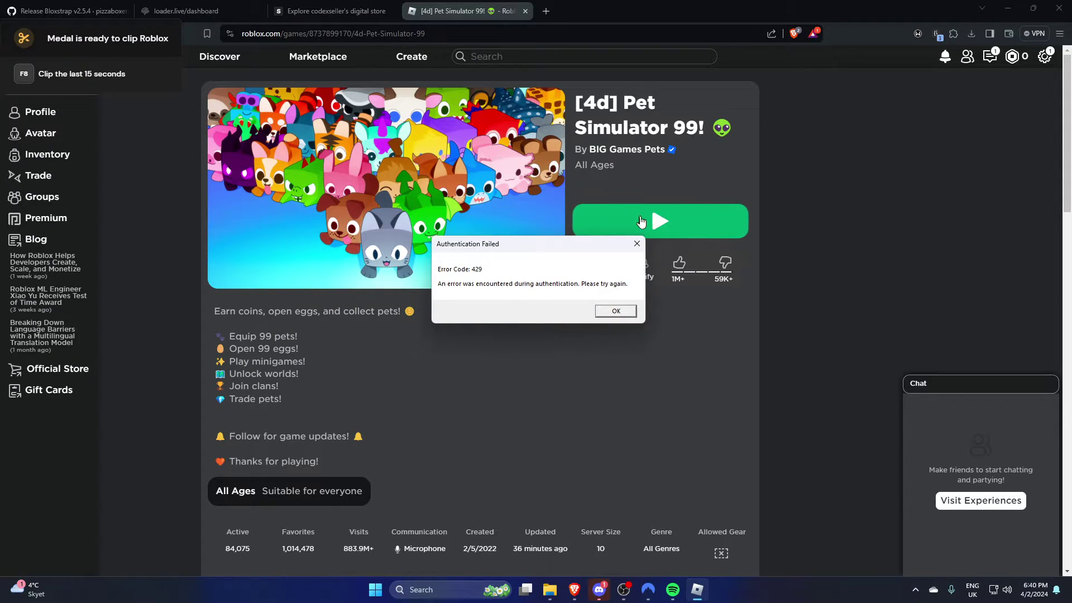
click(623, 315)
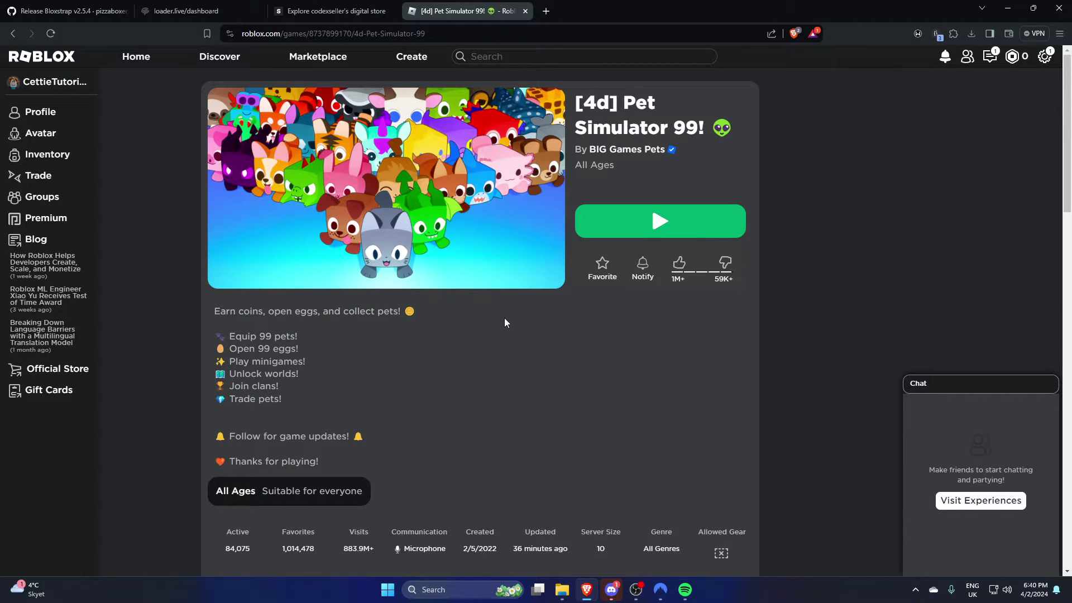
click(930, 384)
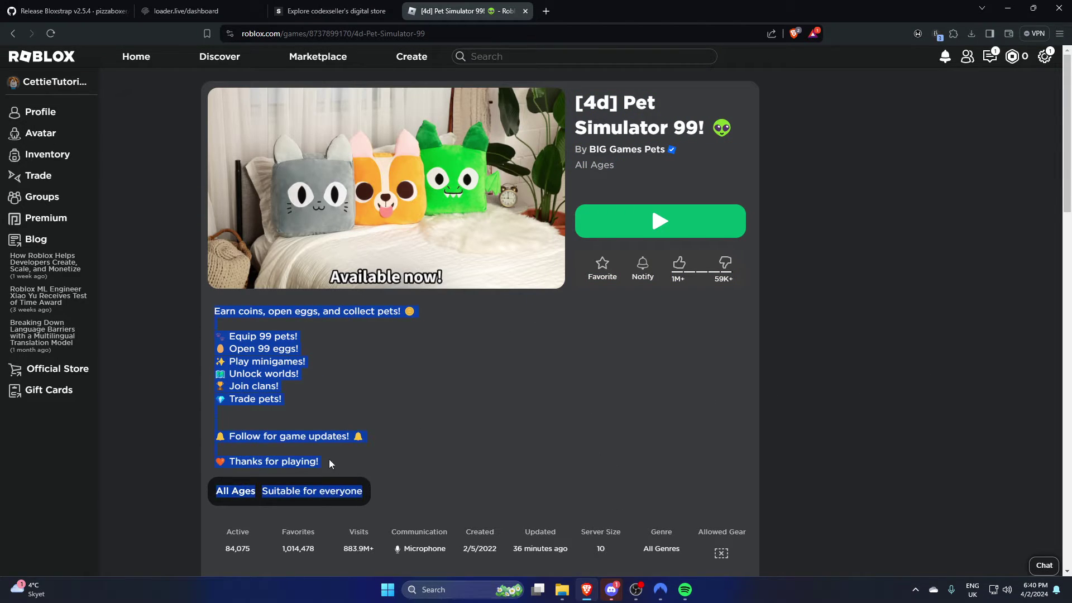
mouse_move(329, 464)
mouse_down()
mouse_move(282, 400)
mouse_move(299, 349)
mouse_move(216, 315)
mouse_up()
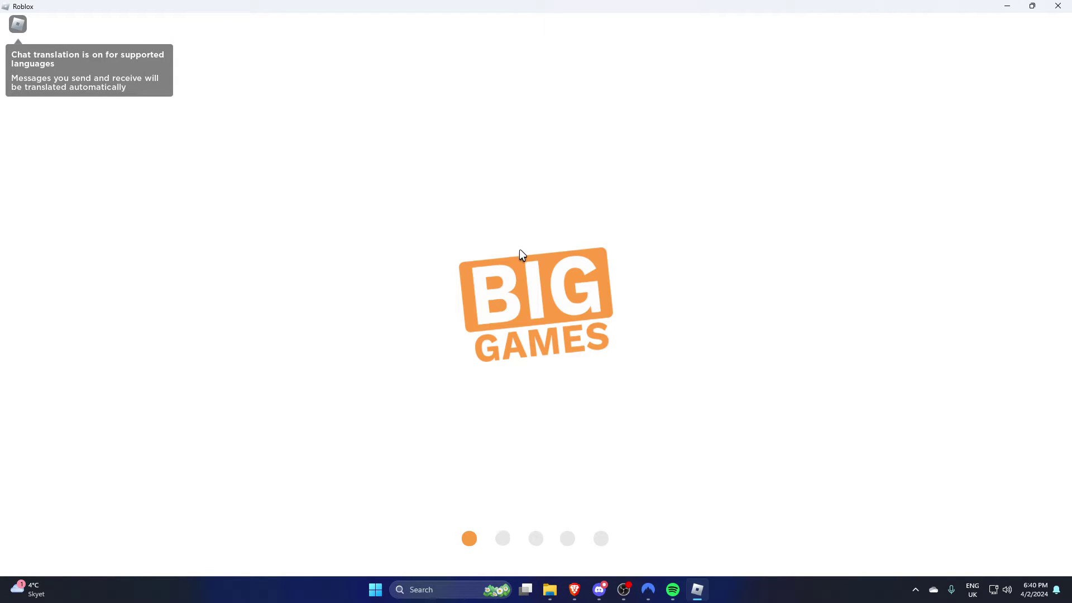
Step: Open and close the in-game menu, then run the Krampus loader from Desktop > Krampus
key(Escape)
click(467, 108)
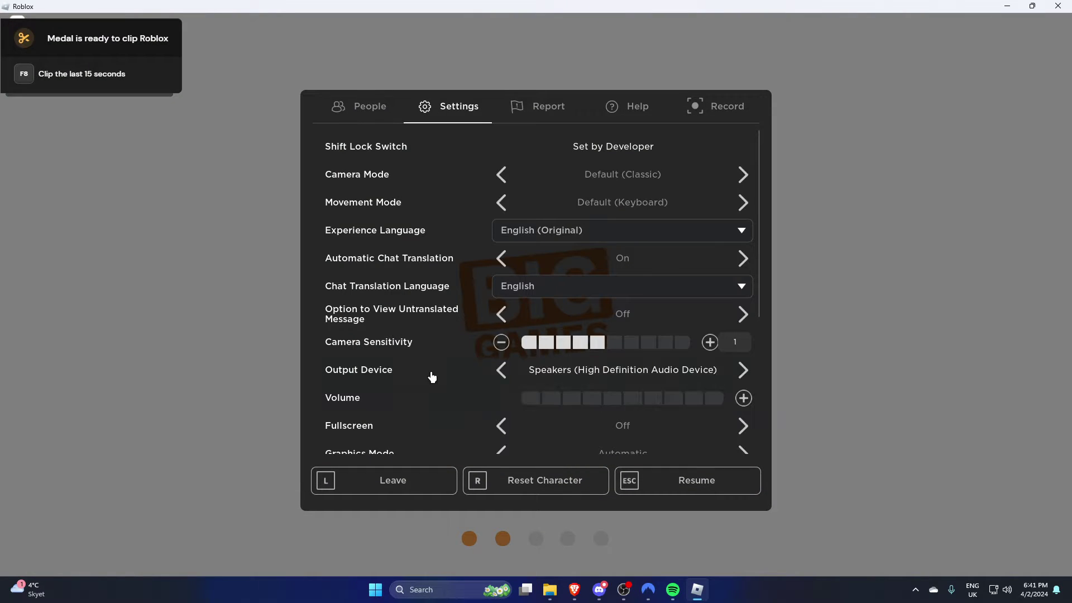
key(Escape)
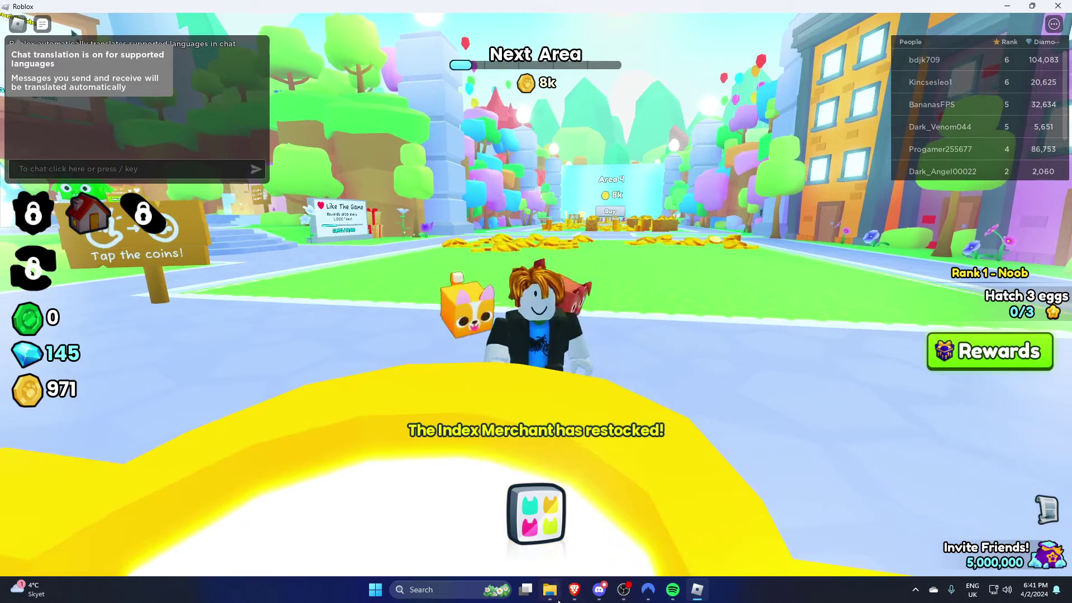
click(559, 600)
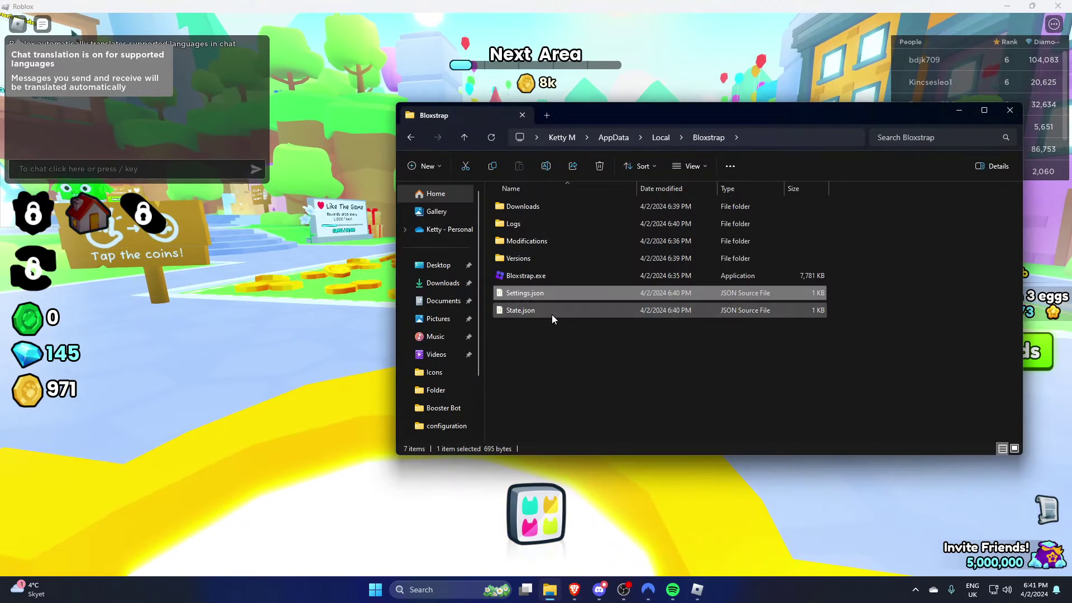
click(438, 265)
double_click(533, 277)
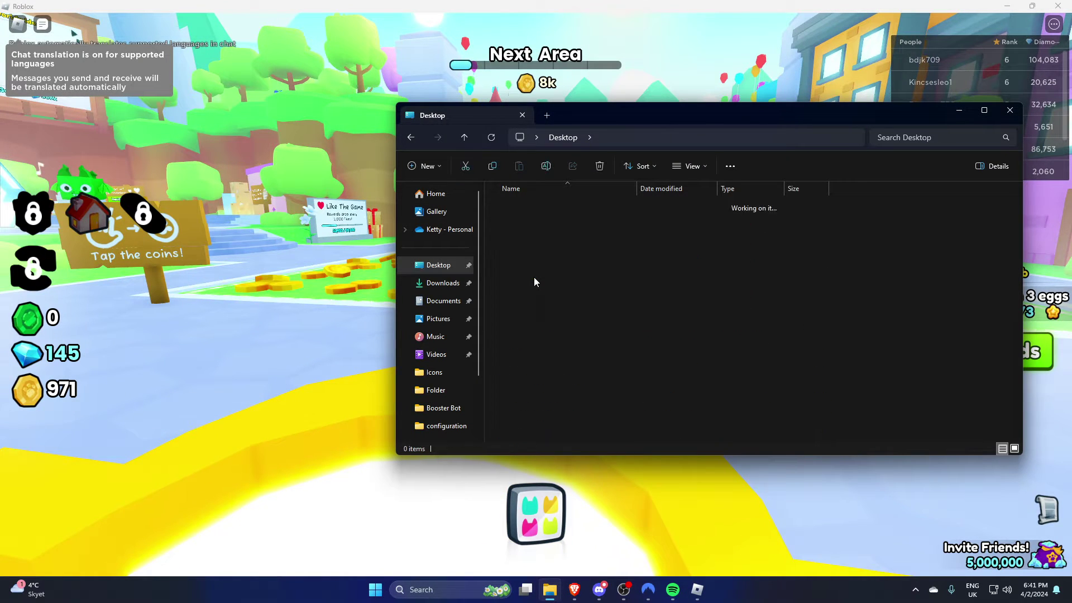
double_click(523, 206)
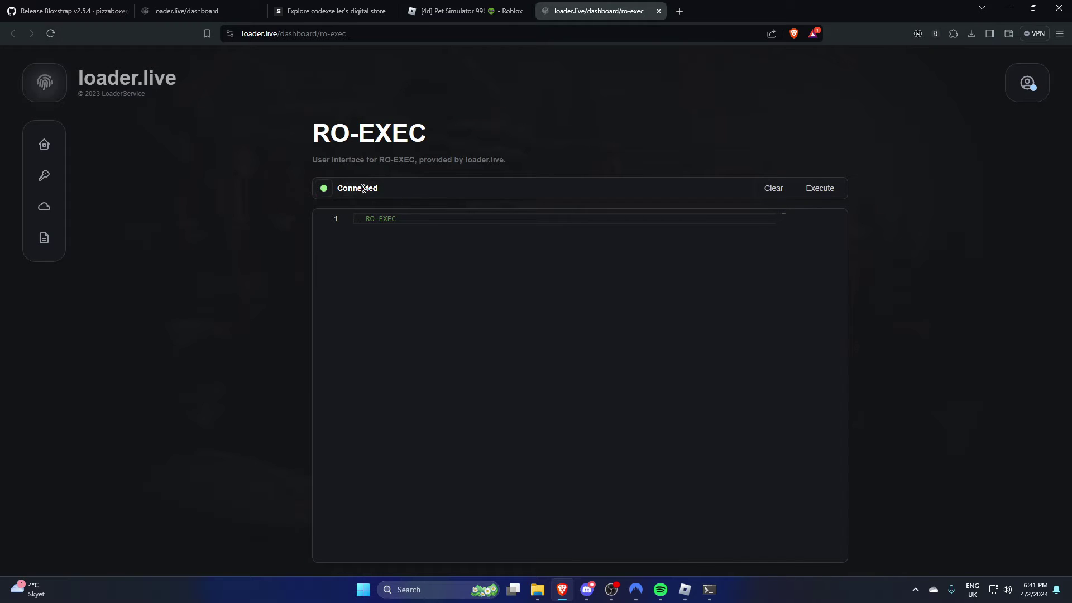
Step: Close the loader terminal, hide the Krampus executor, and return to the Pet Simulator 99 game view
click(710, 597)
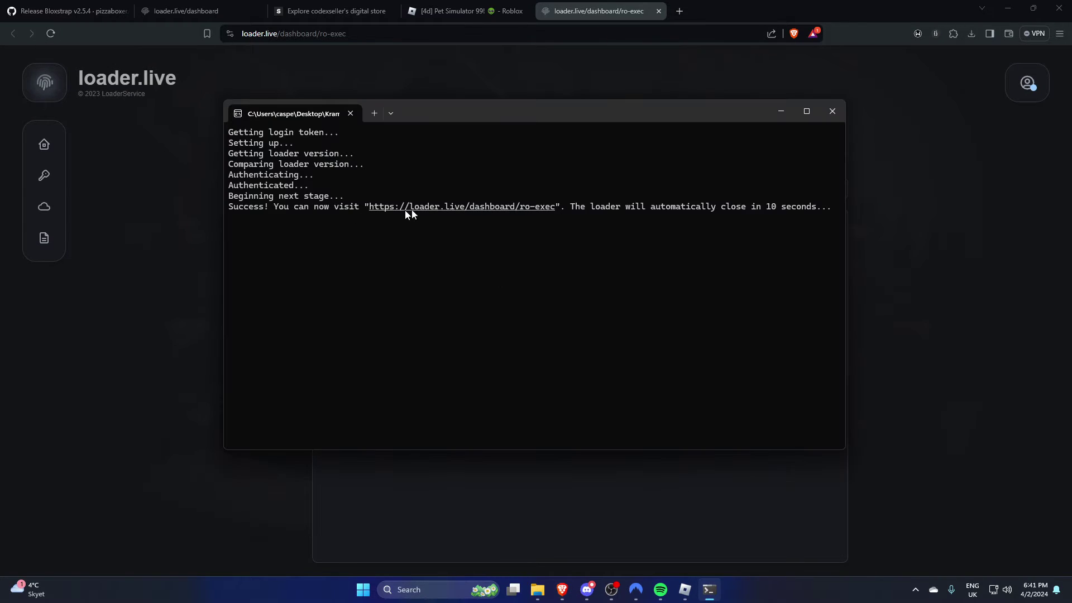
click(207, 201)
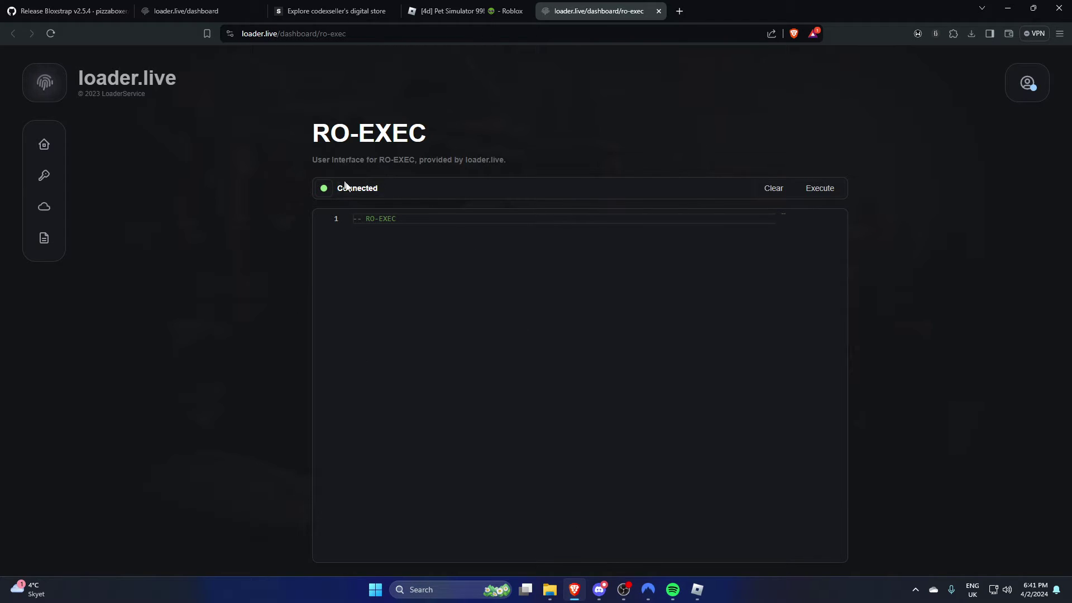
click(695, 589)
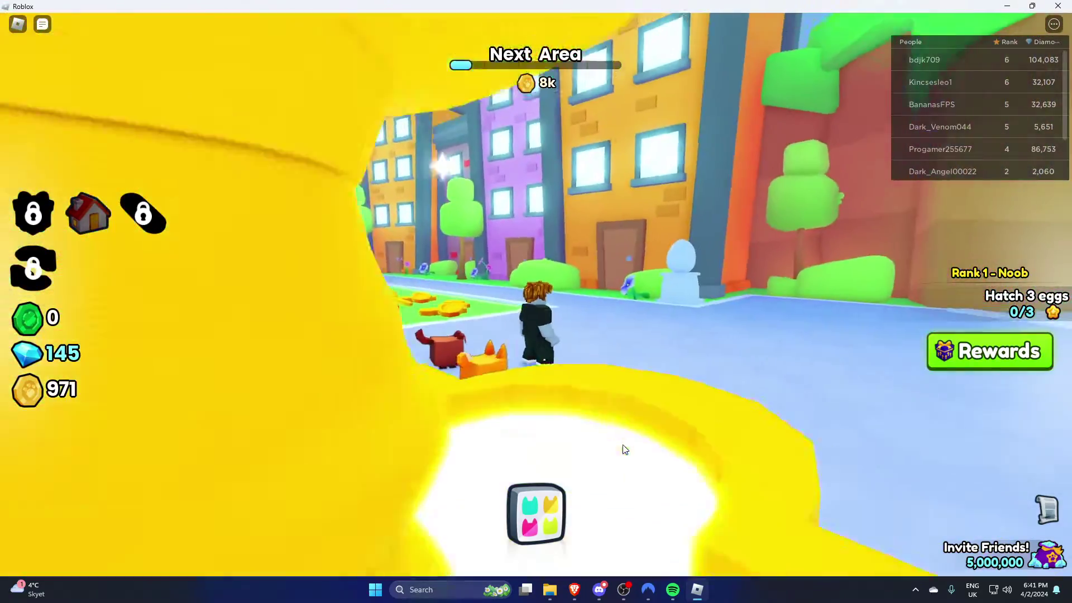
key(super)
key(super)
key(Escape)
key(Escape)
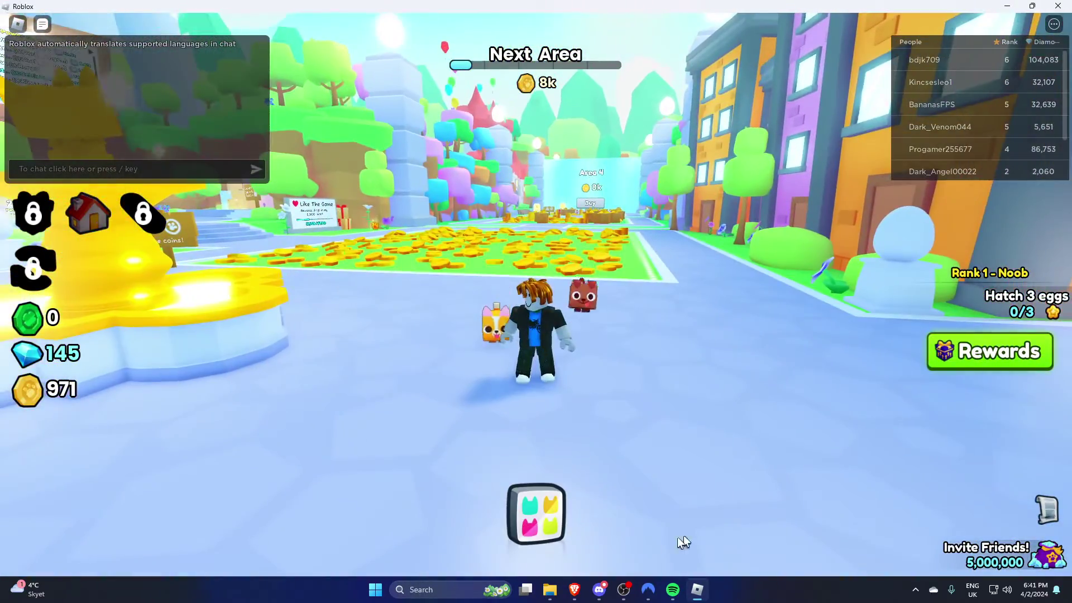
Step: Enter Hello Guys into the print("") script on the RO-EXEC page
click(579, 593)
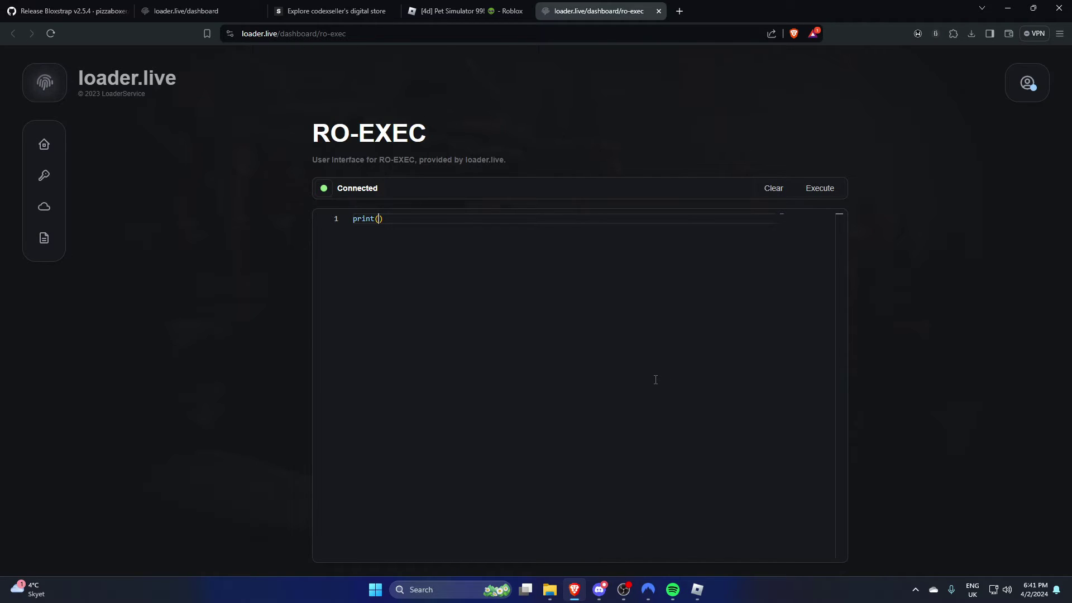
key(super+space)
text(Hello Guys)
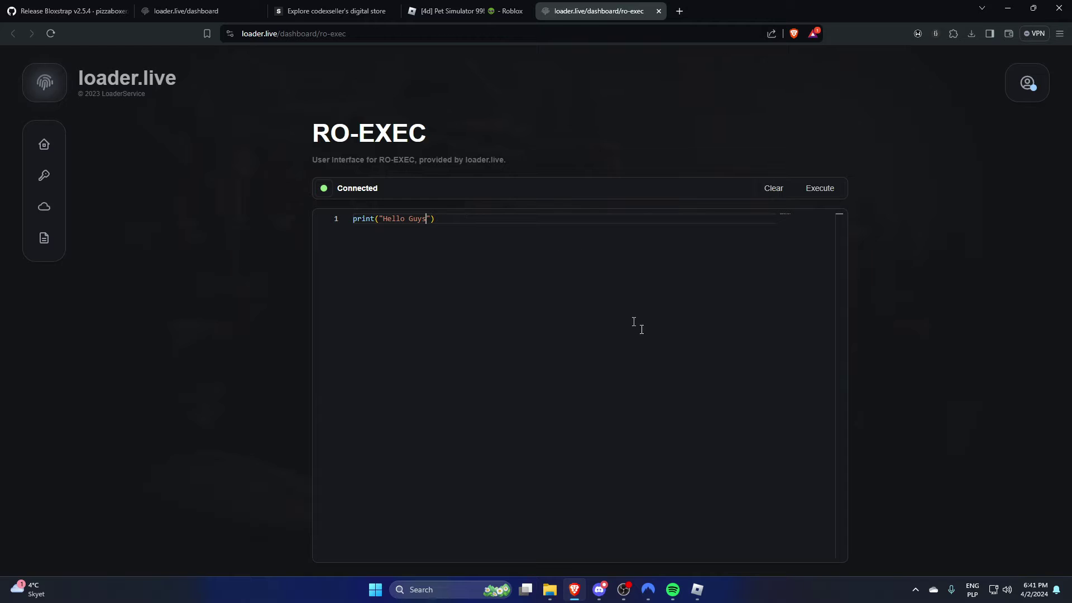
Step: Check Roblox's developer console for the Hello Guys output, then go back to RO-EXEC
click(705, 592)
key(F9)
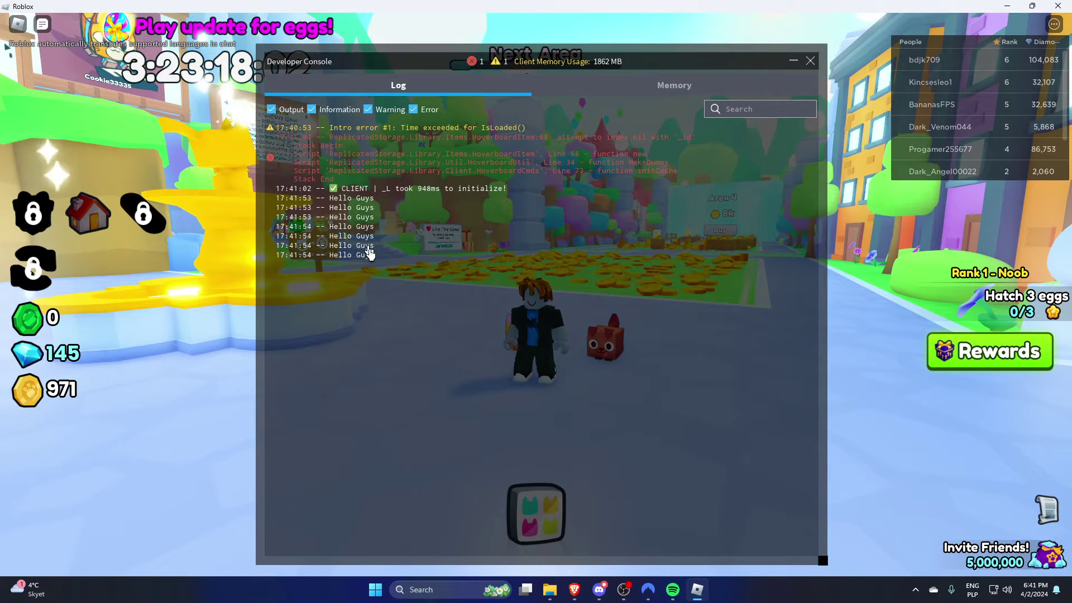
key(F9)
key(alt+Tab)
Step: Edit the Krampus script to print("Hello Guys1111") and run it
click(697, 587)
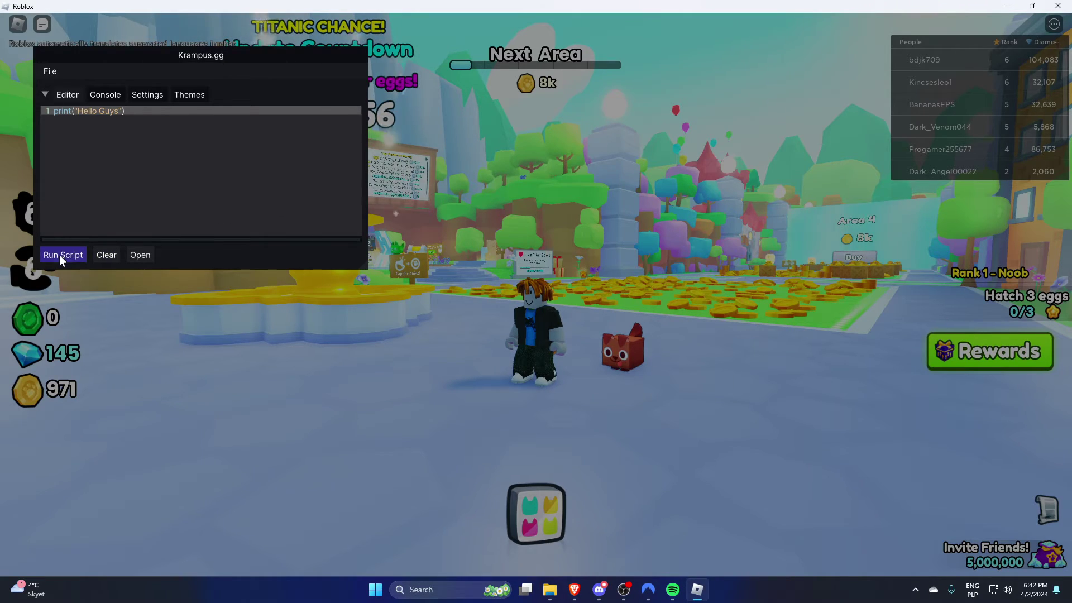
click(119, 110)
text(1111)
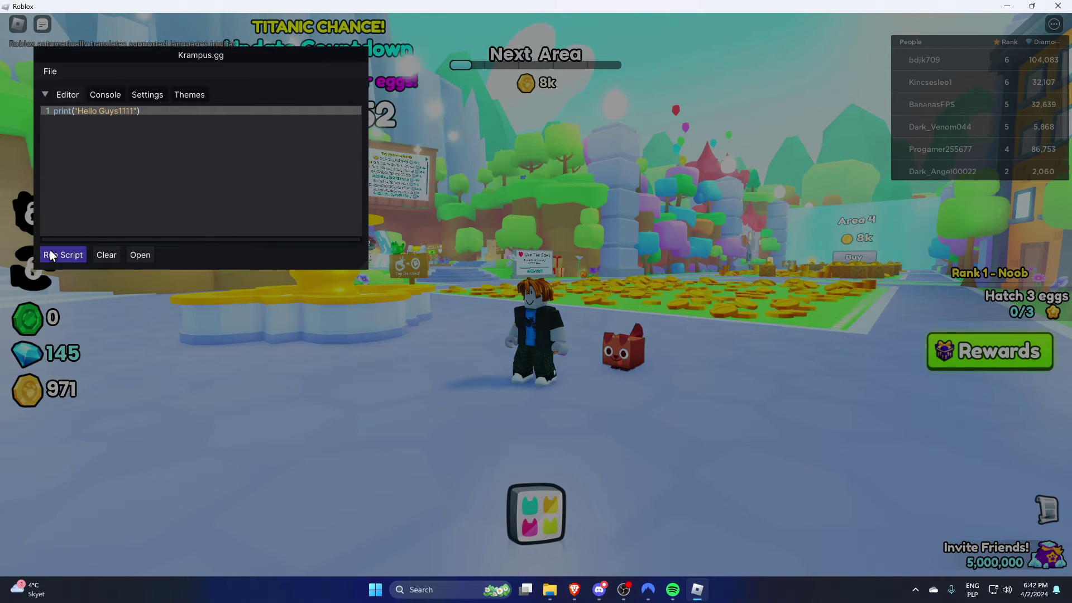
click(51, 255)
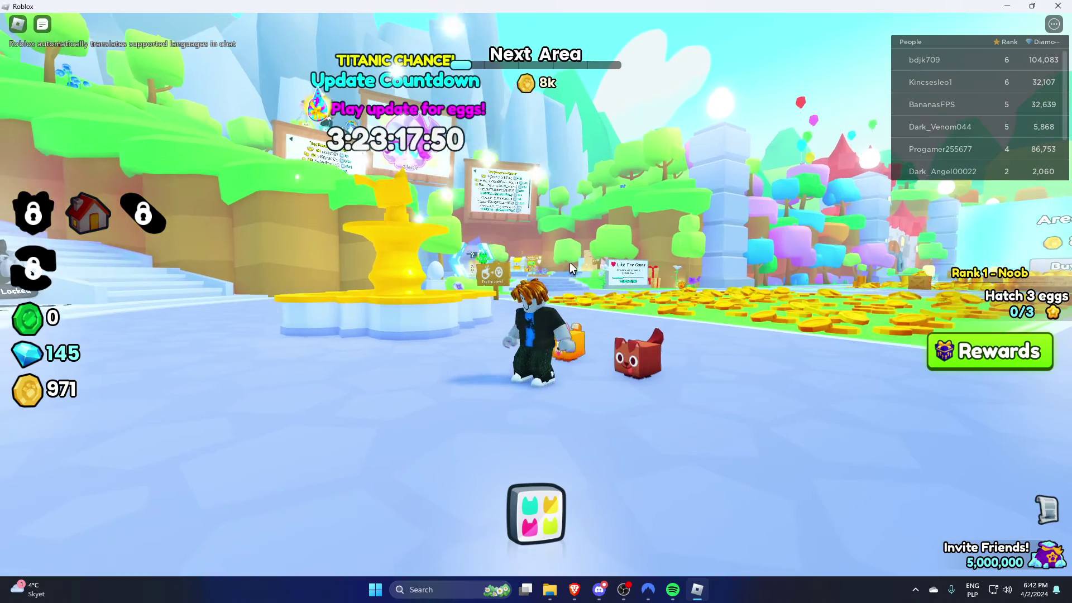
Step: Check Hello Guys1111 in the console, then run the avatar past The Index and town to the egg area
key(F9)
key(F9)
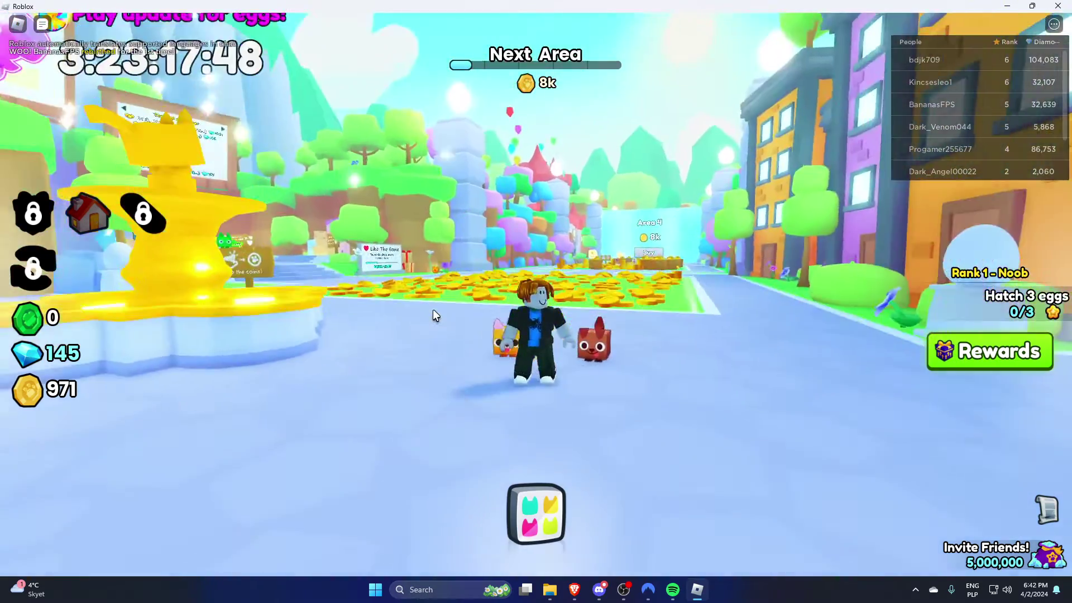
key(a)
key(w)
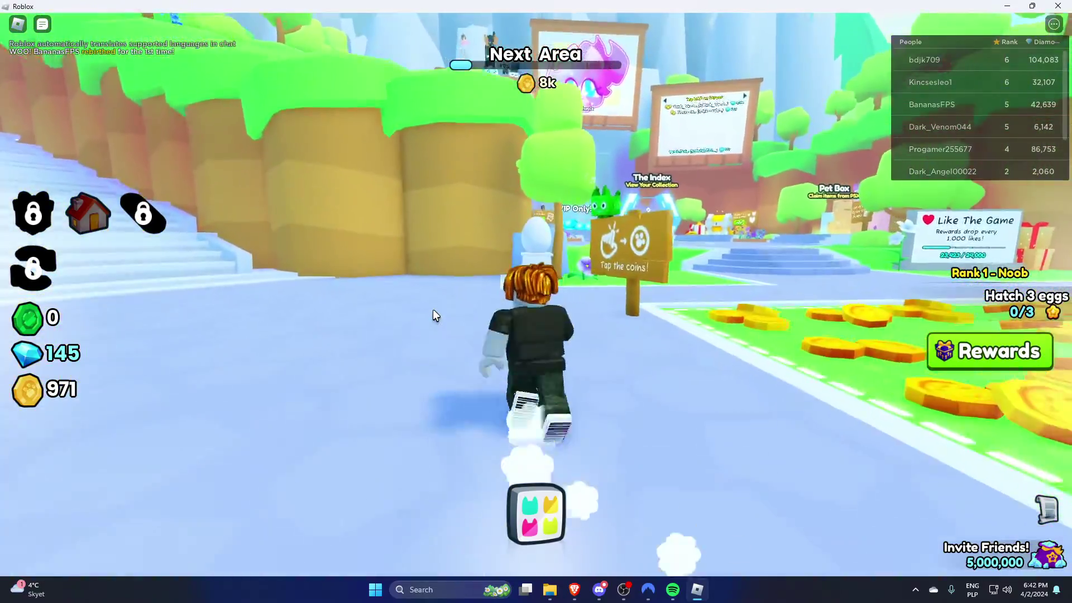
key(a)
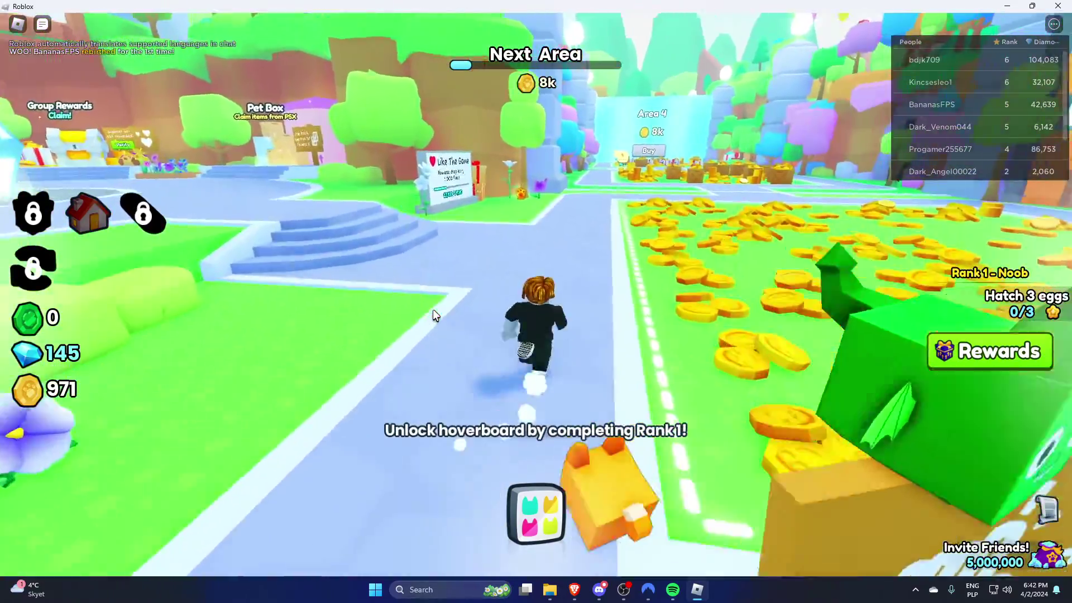
key(w)
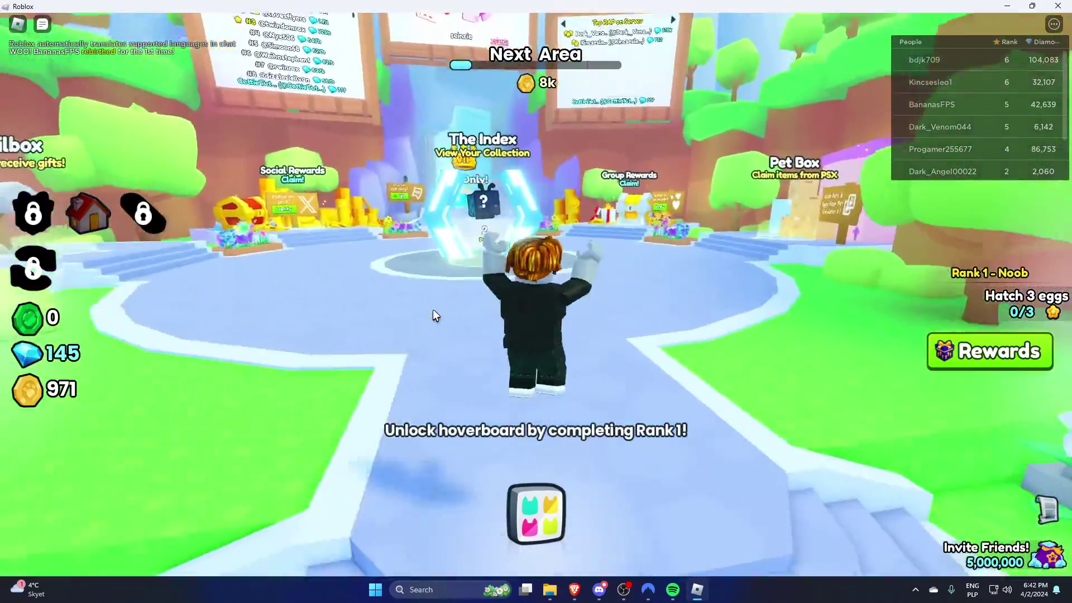
key(d)
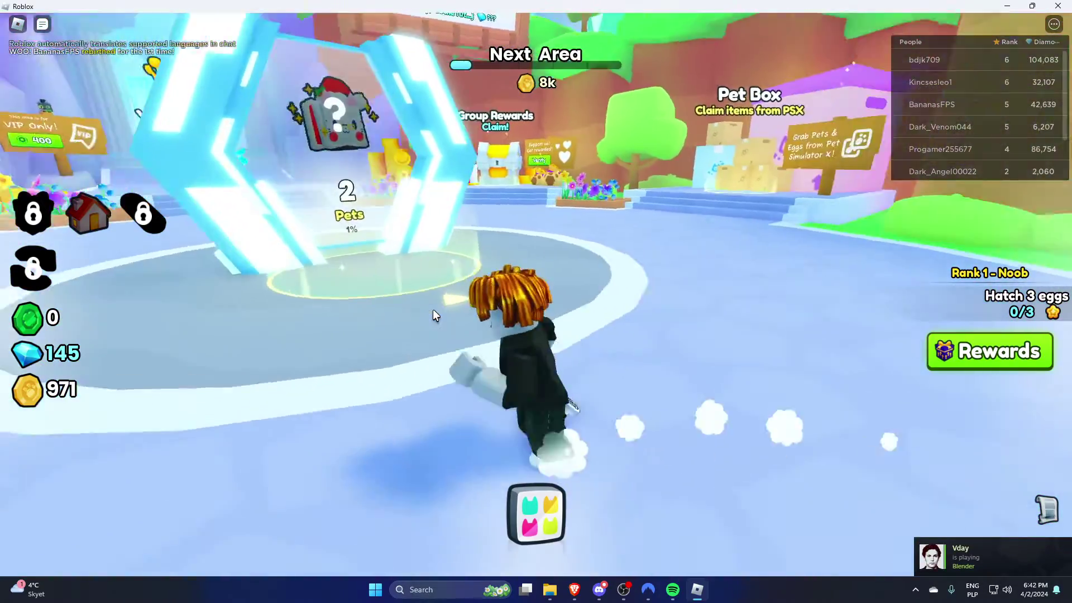
key(s)
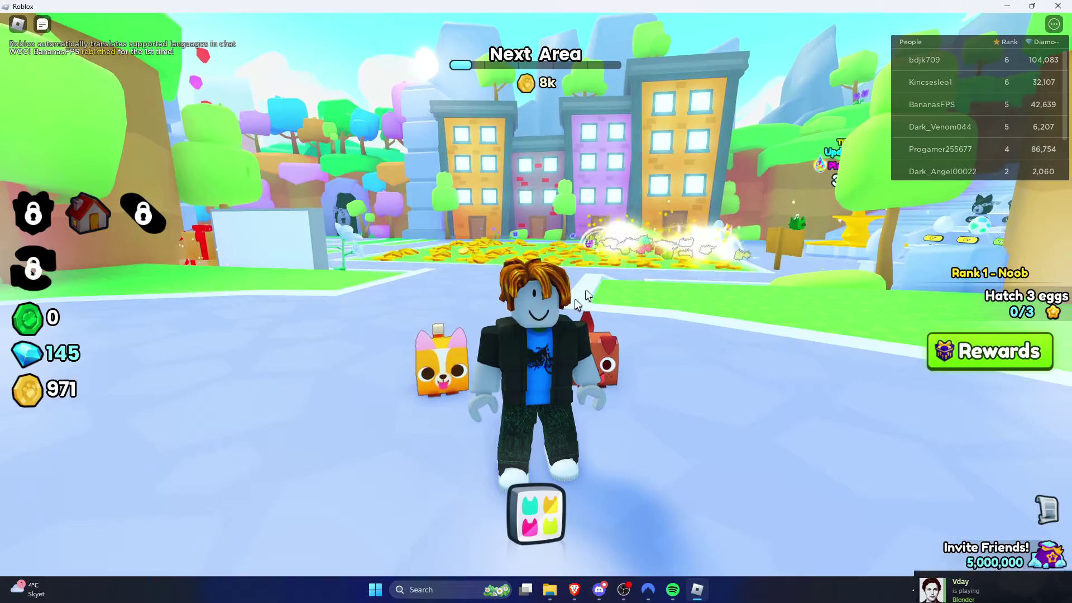
key(w)
key(d)
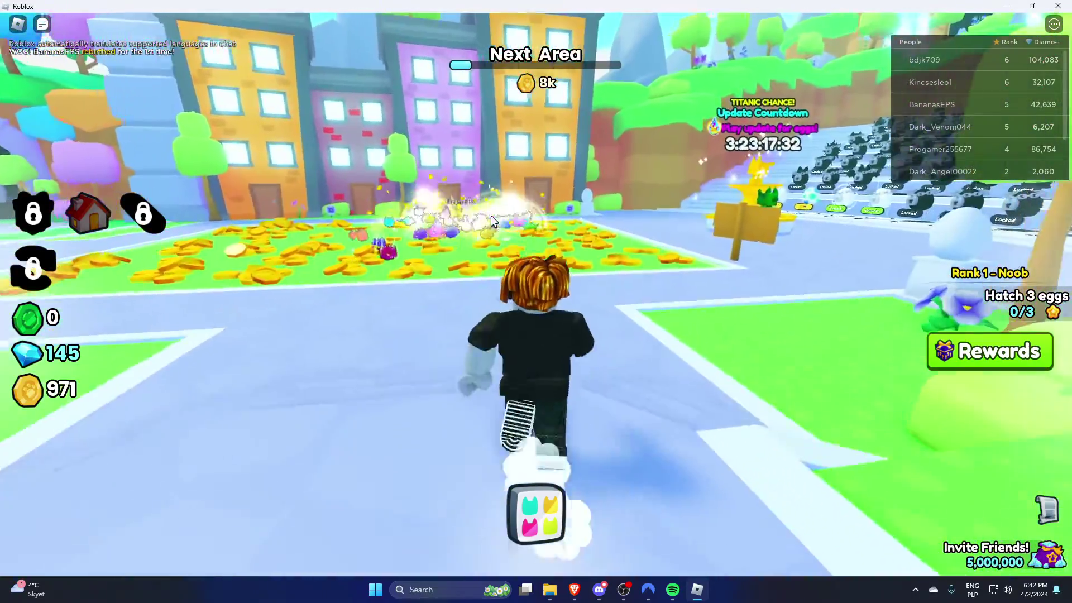
key(d)
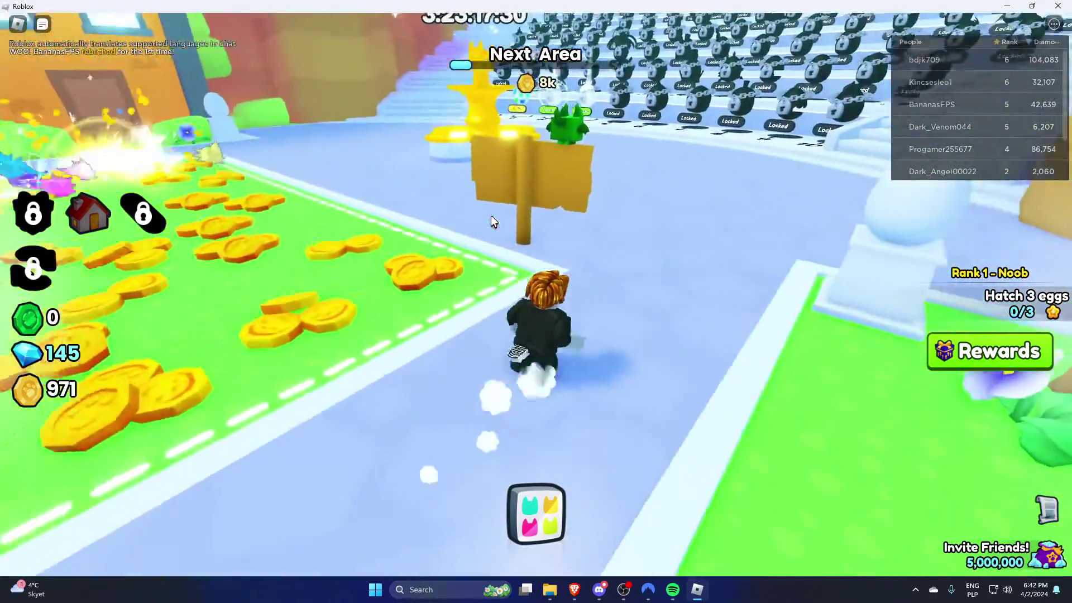
key(w)
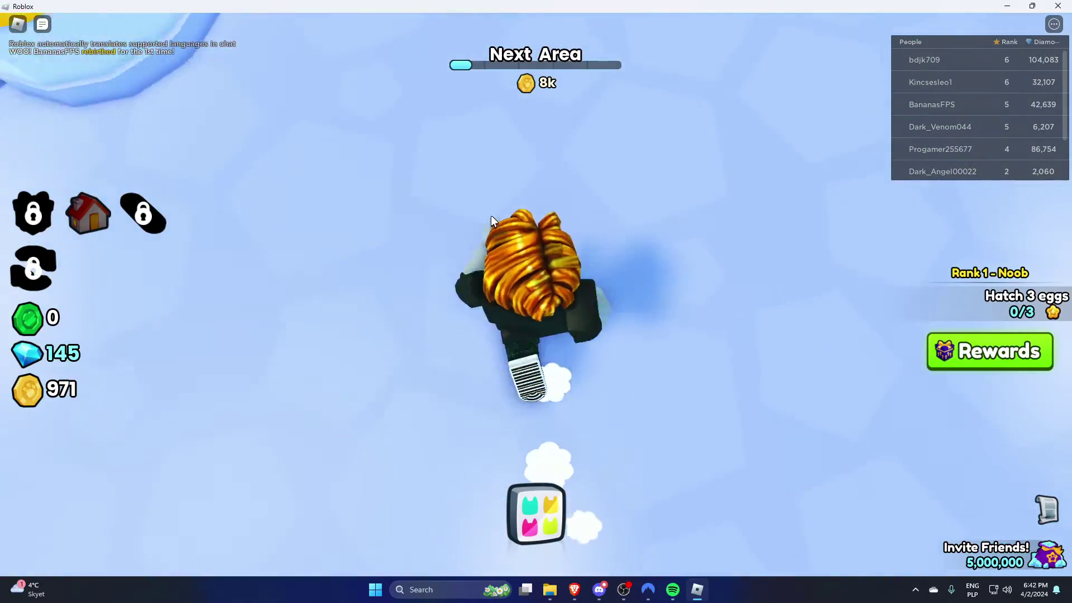
key(w)
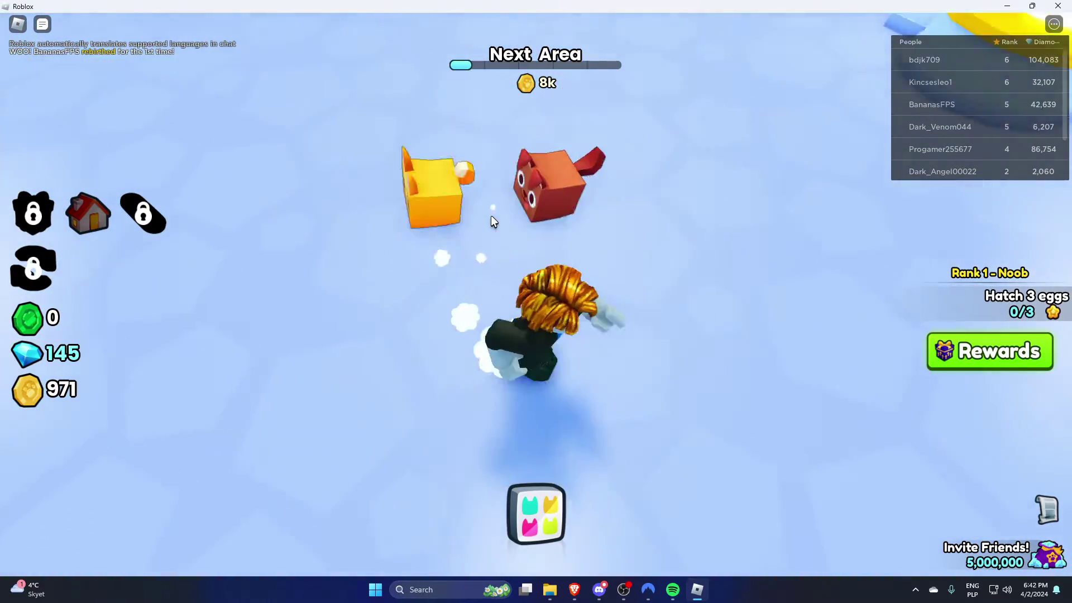
key(w)
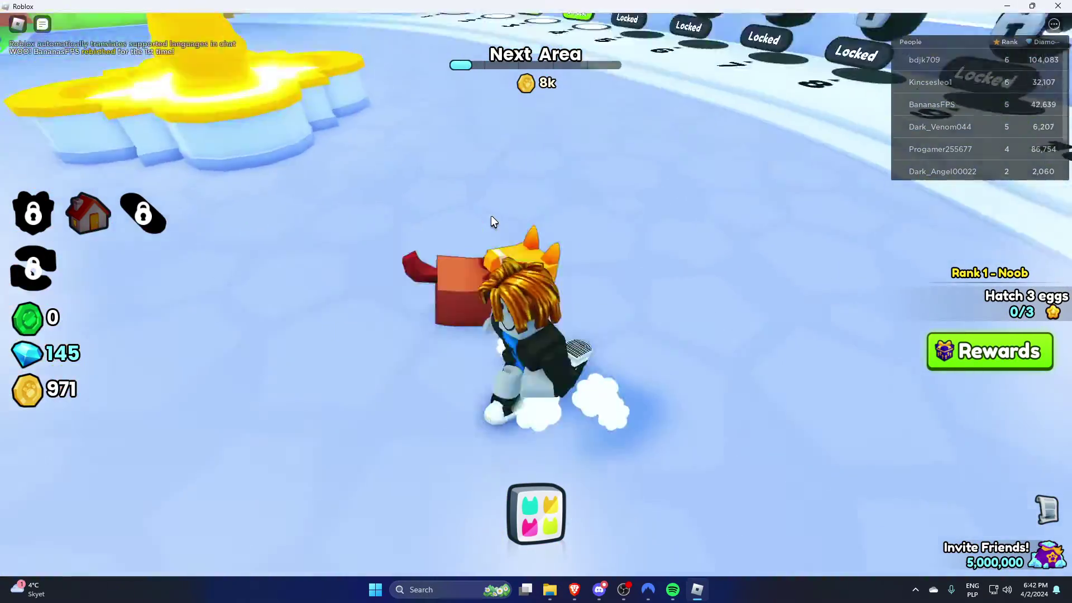
Step: Run back past the coin field and around the hub to the golden fountain
key(w)
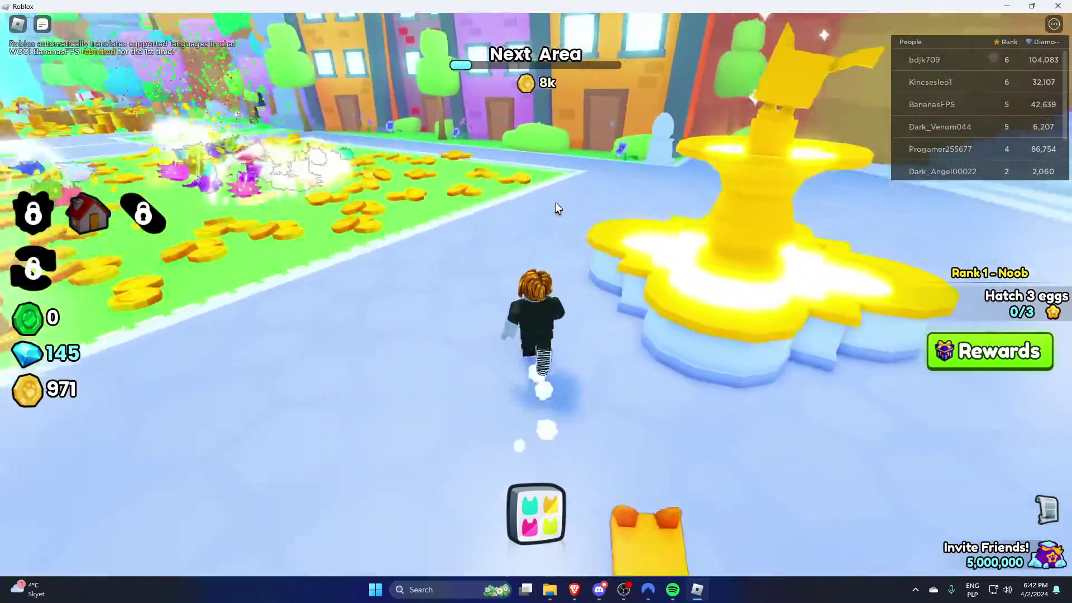
key(w)
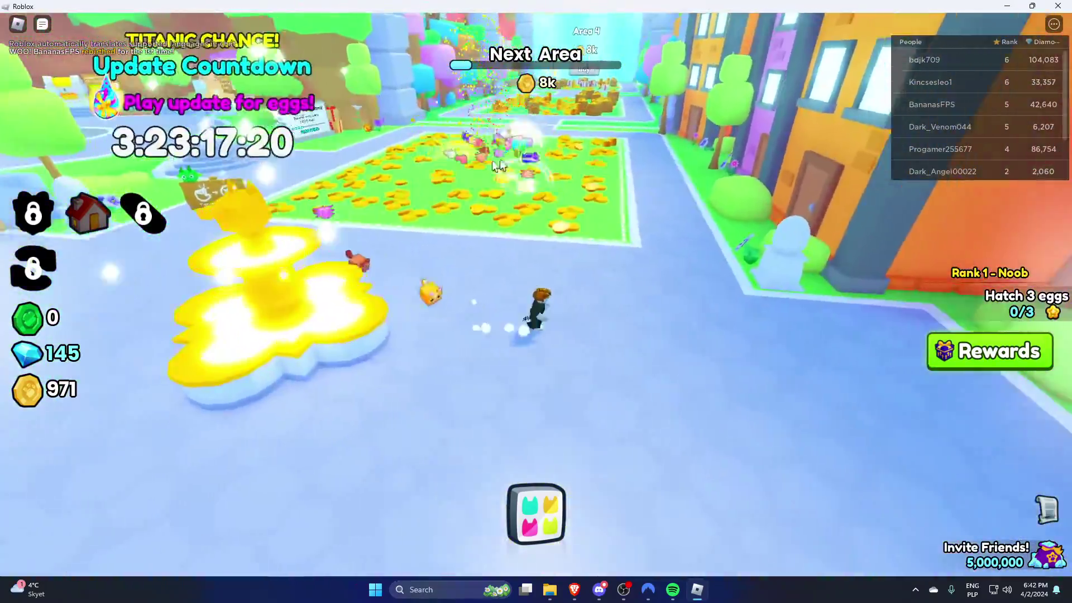
key(s)
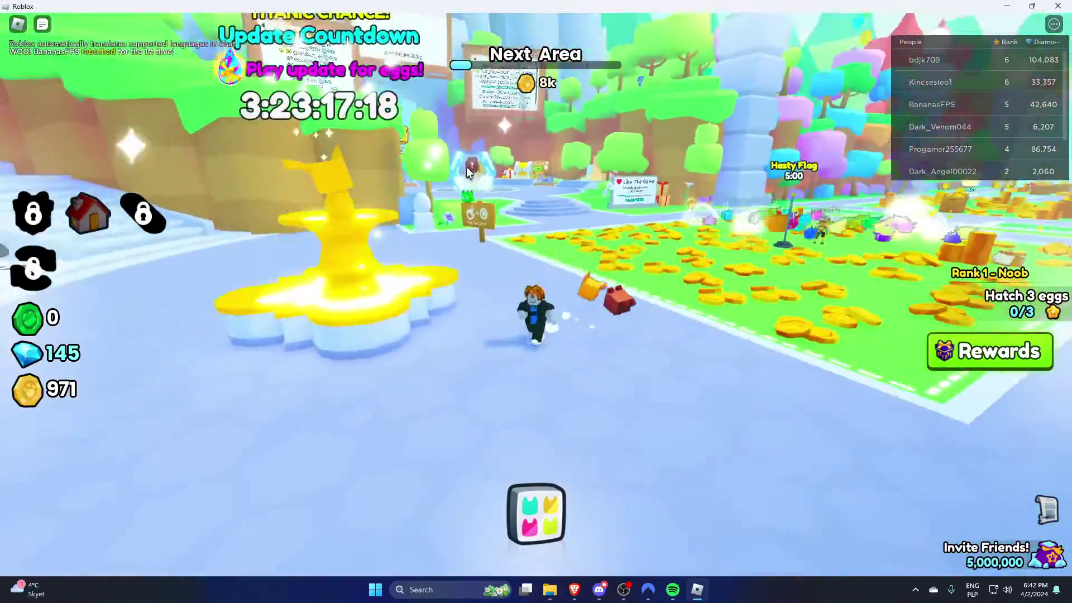
key(s)
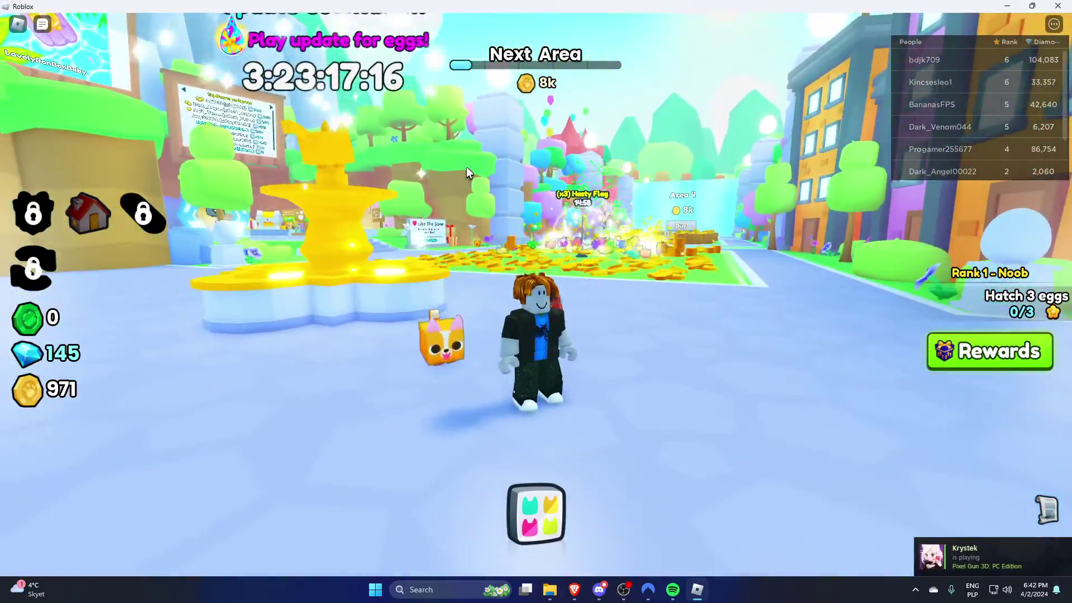
key(a)
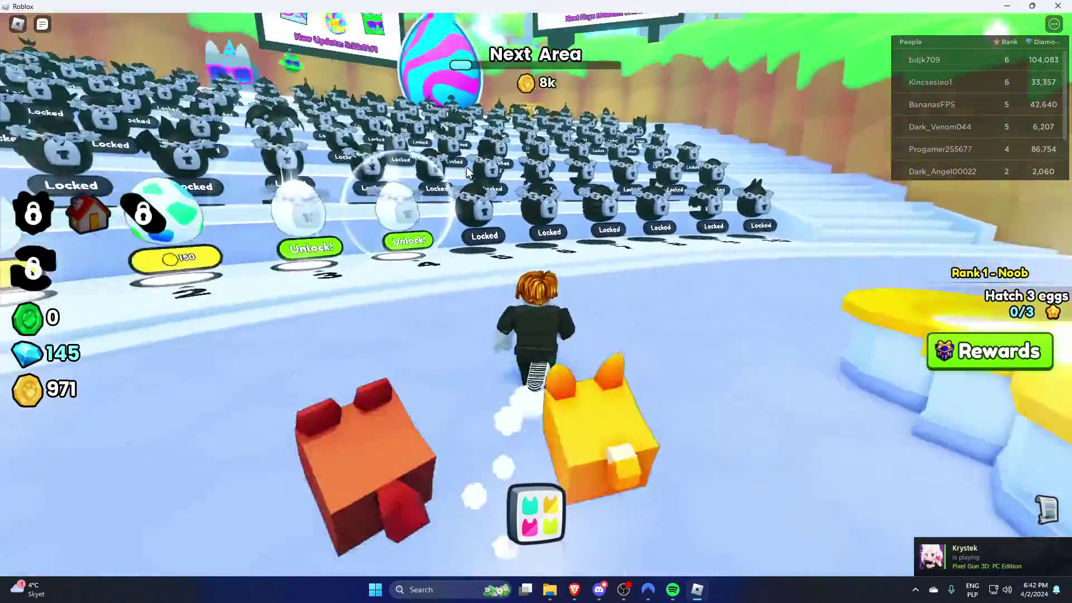
scroll(467, 166, down, 5)
key(s)
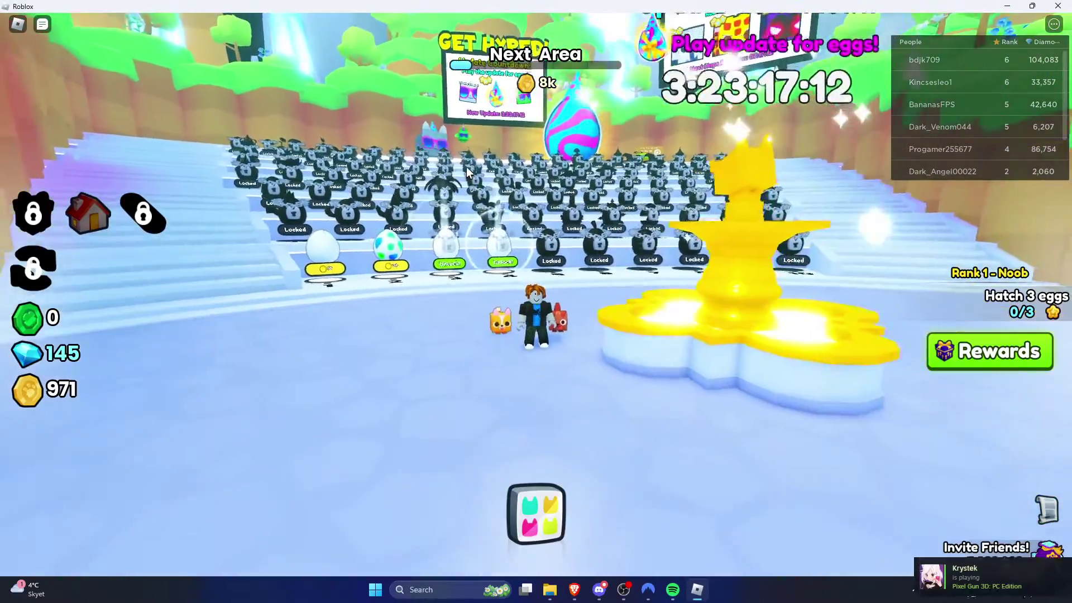
key(d)
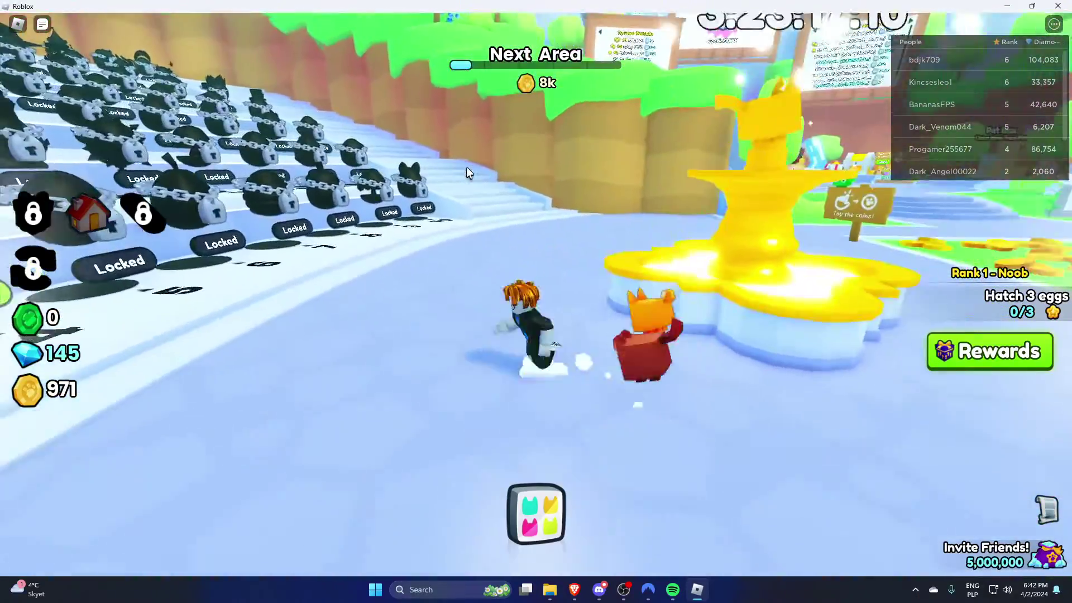
scroll(467, 167, up, 3)
scroll(466, 166, up, 5)
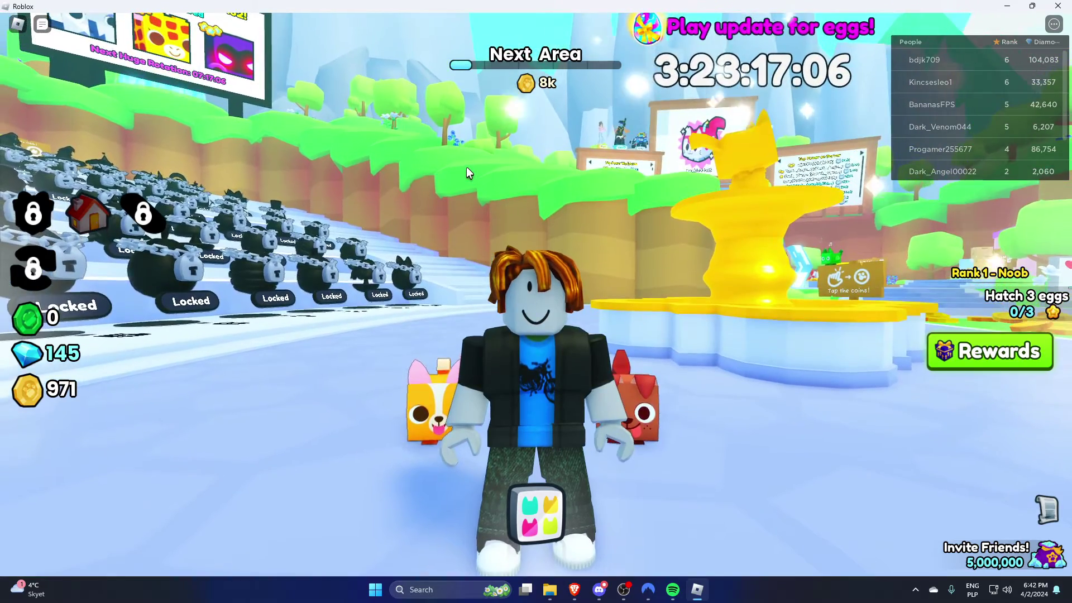
key(a)
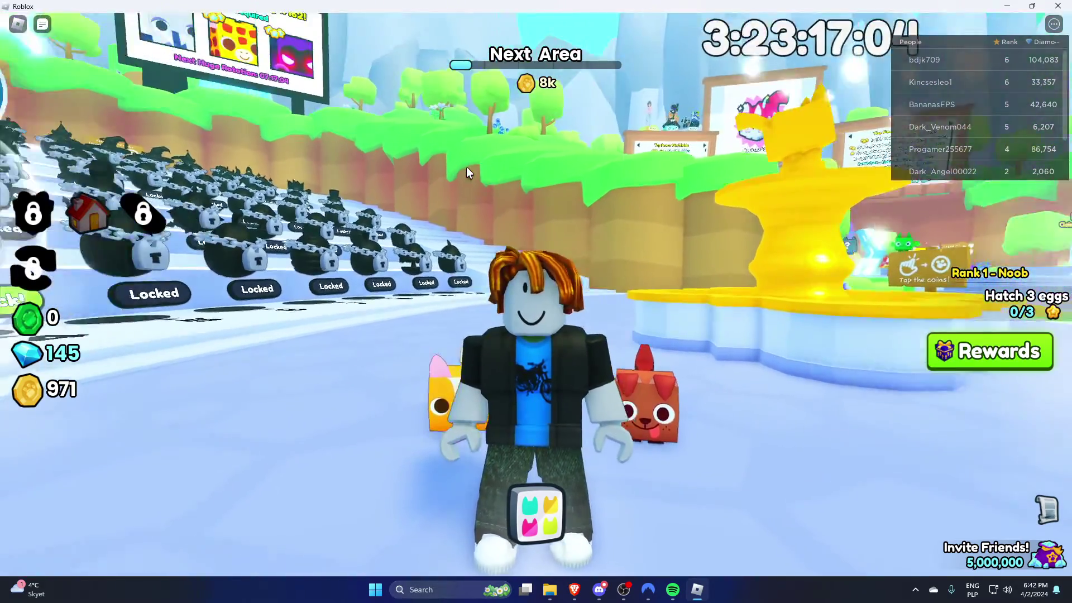
key(s)
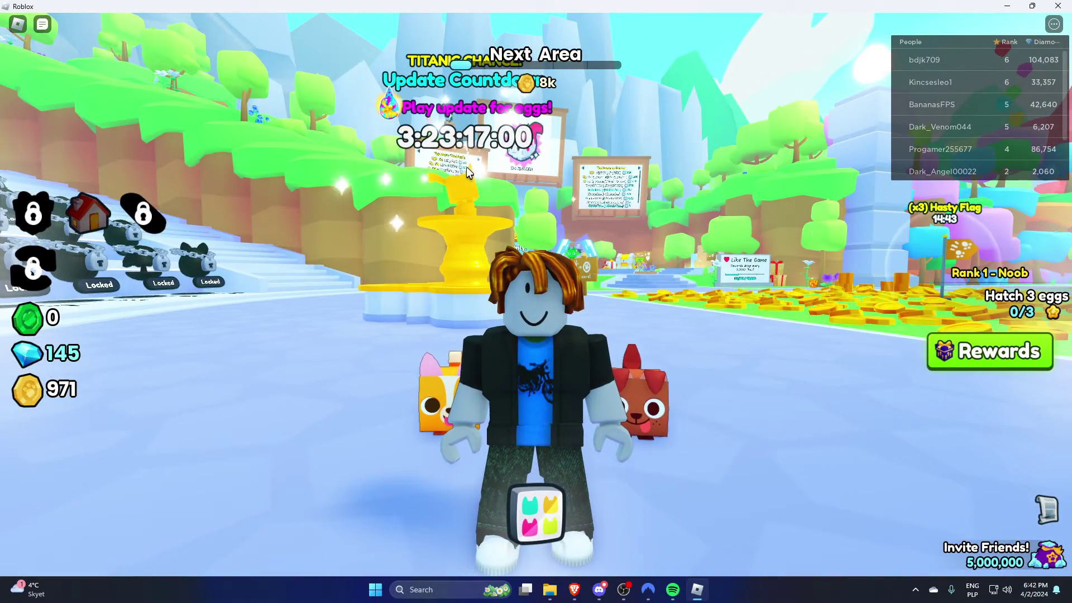
key(d)
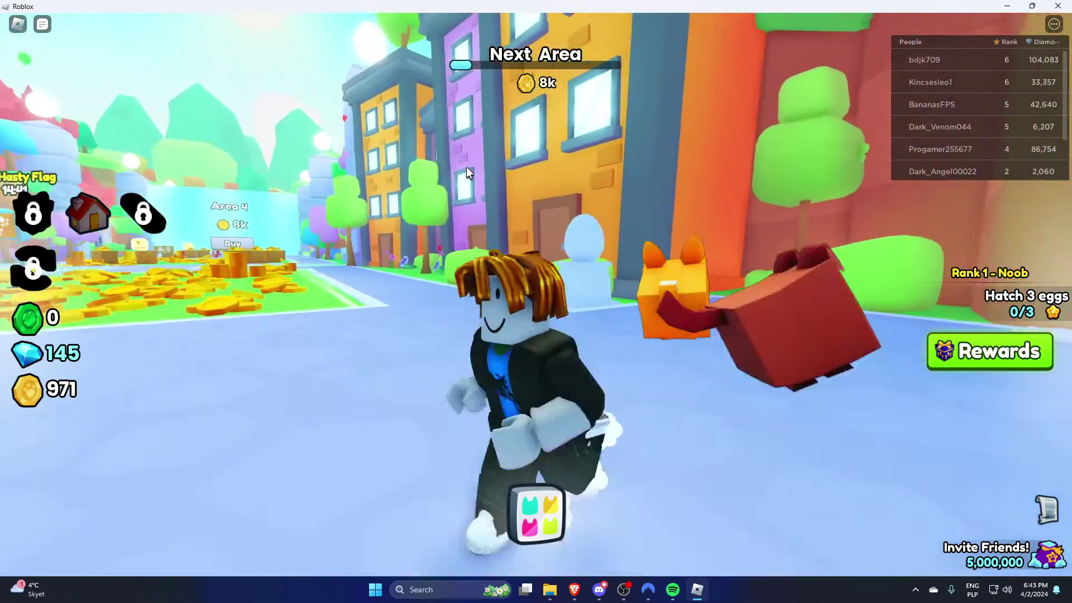
key(w)
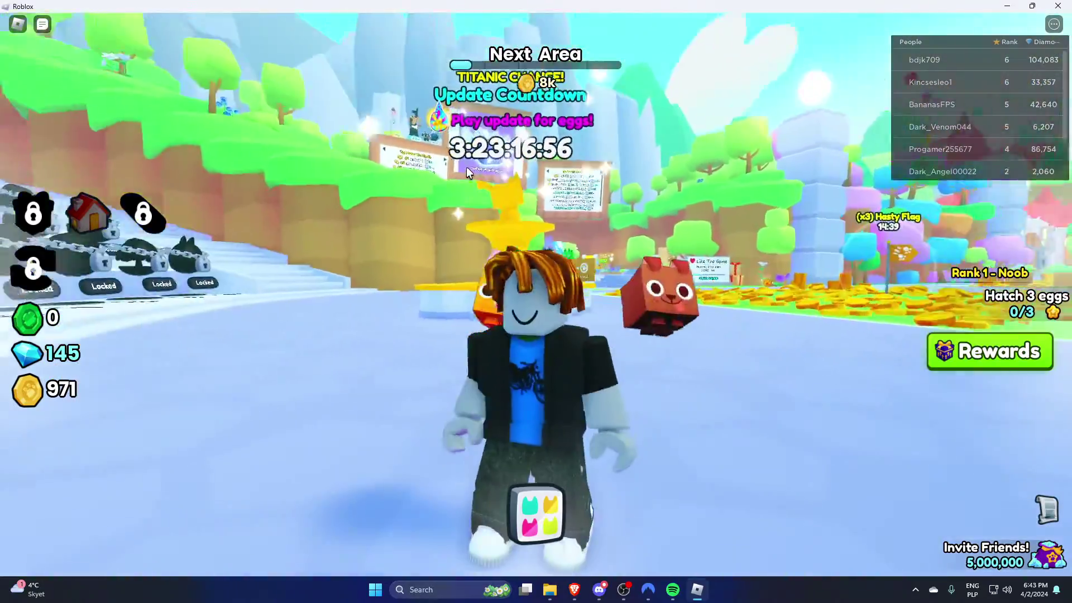
Step: Walk the avatar from the fountain toward the locked egg rows while swinging the camera across the hub
key(s)
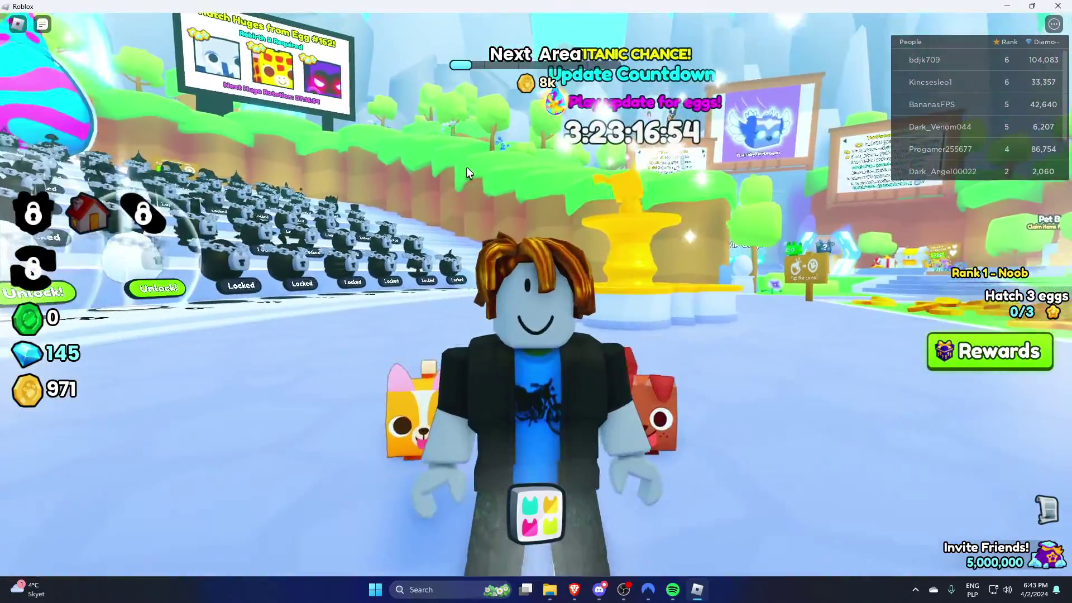
key(a)
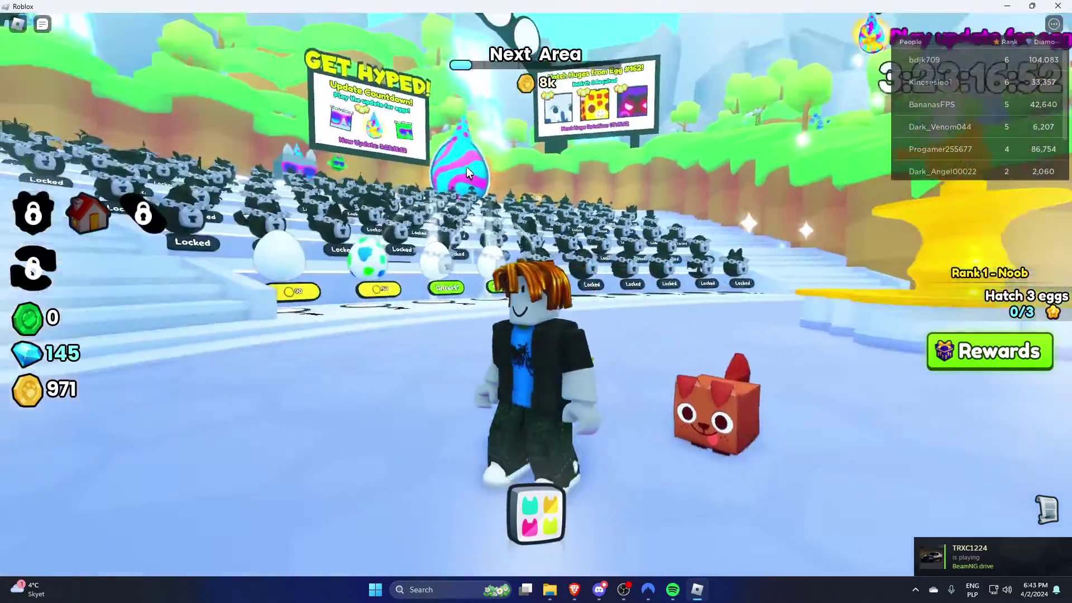
key(d)
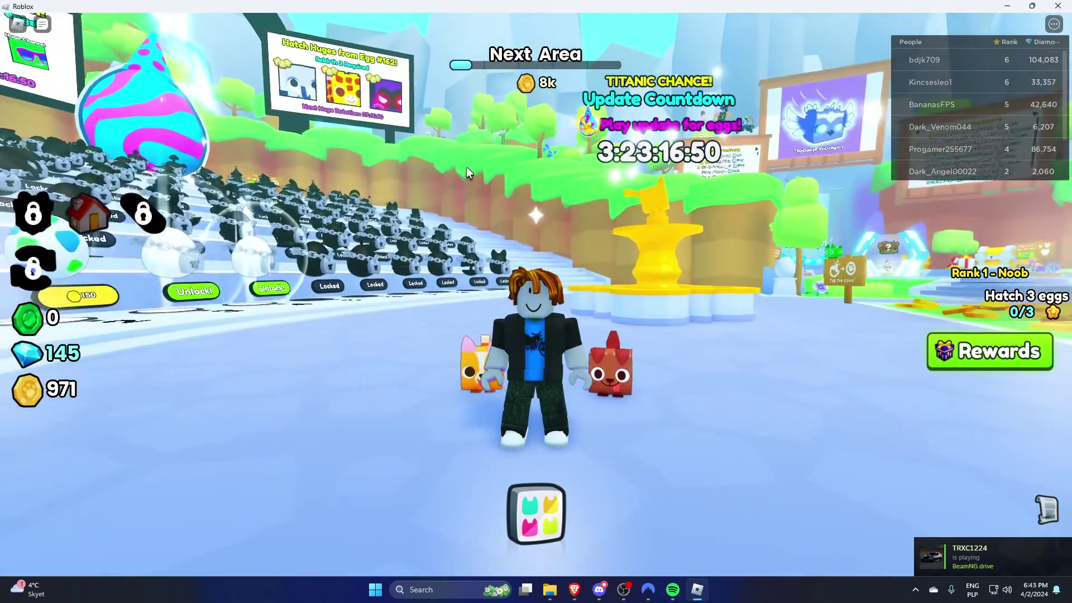
key(d)
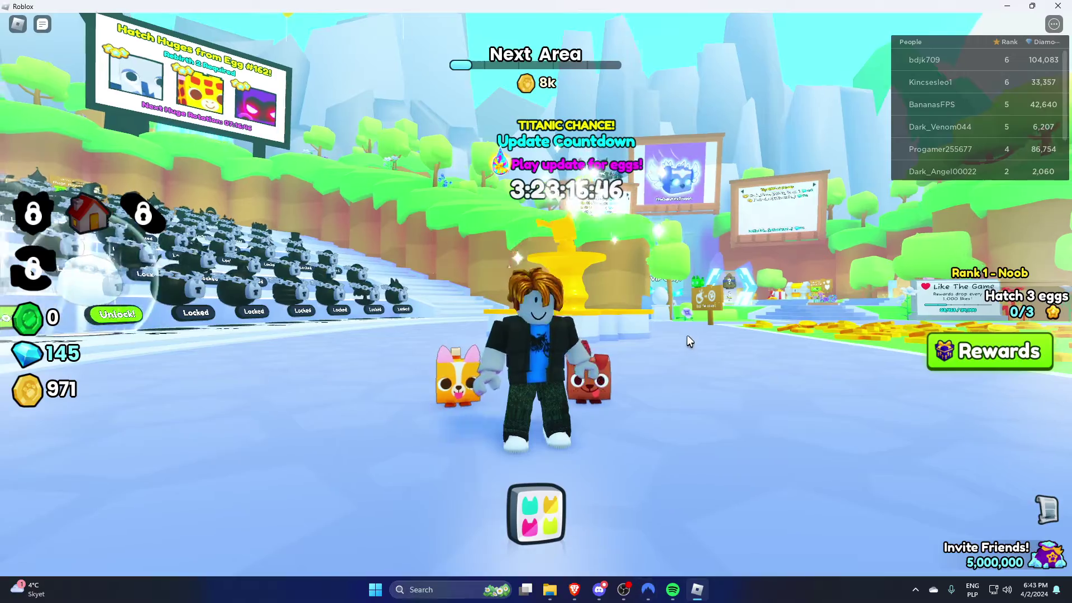
key(a)
key(a)
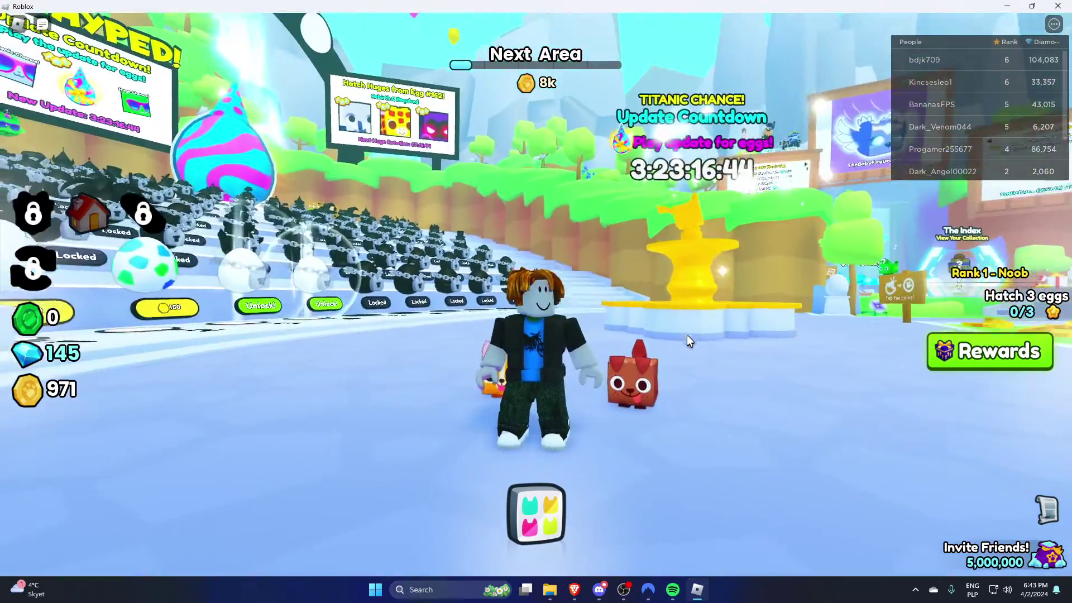
key(a)
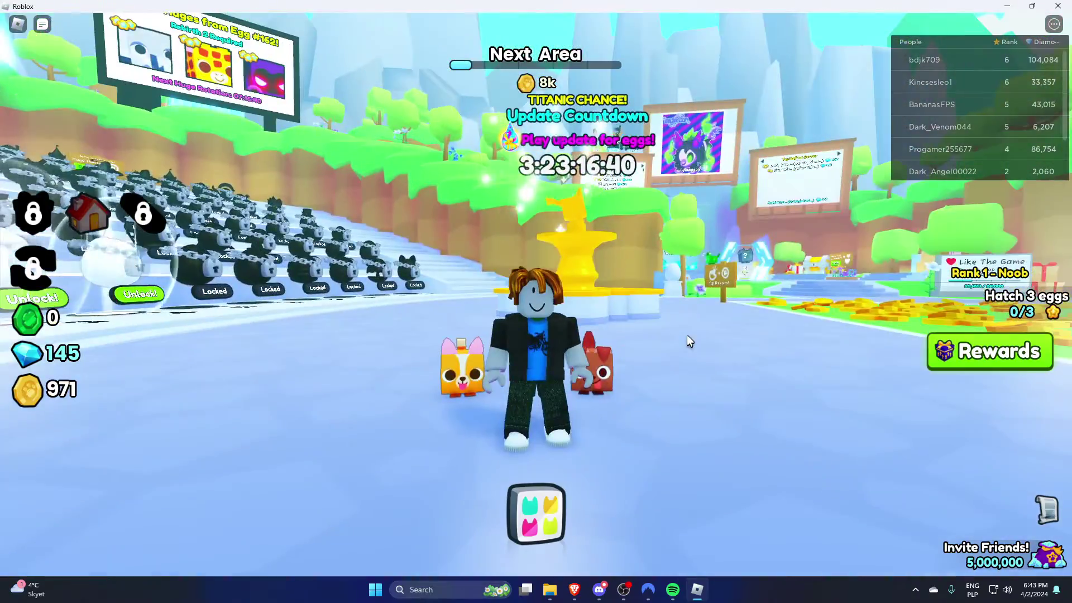
key(a)
key(a)
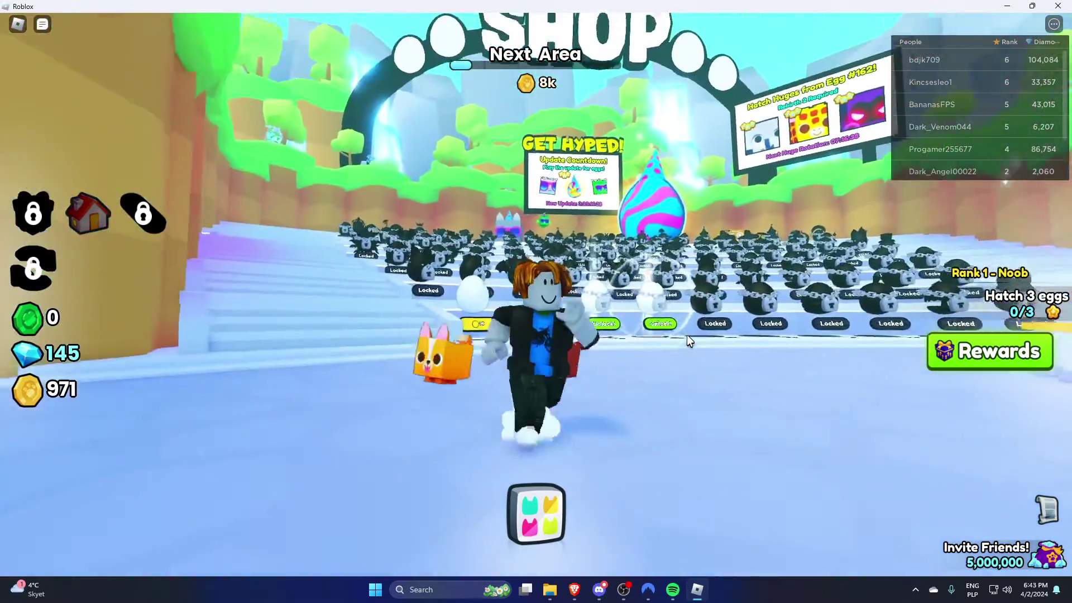
scroll(687, 334, up, 5)
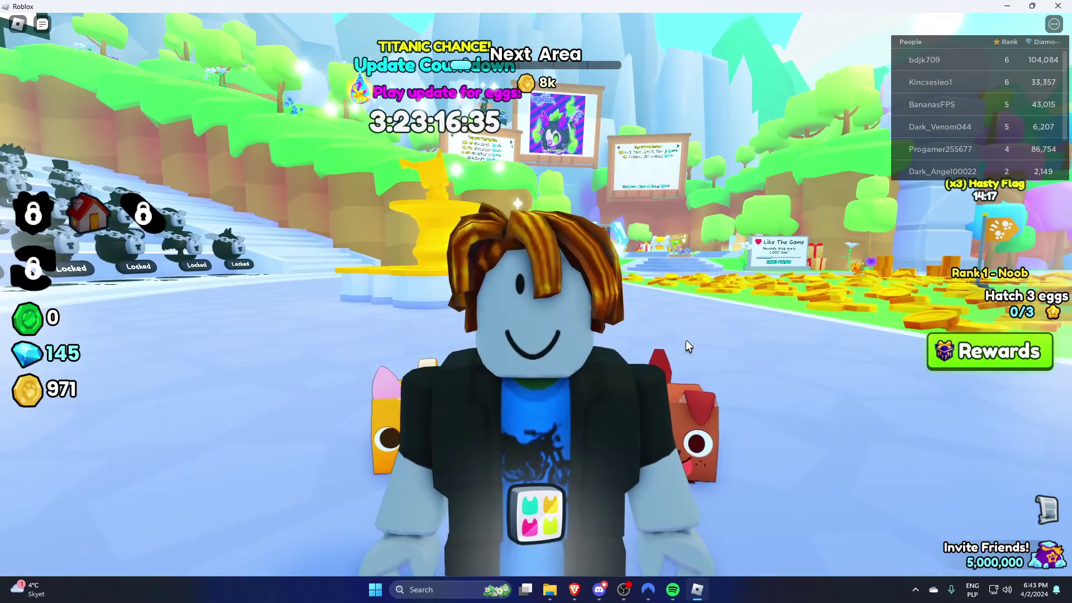
key(Page_Up)
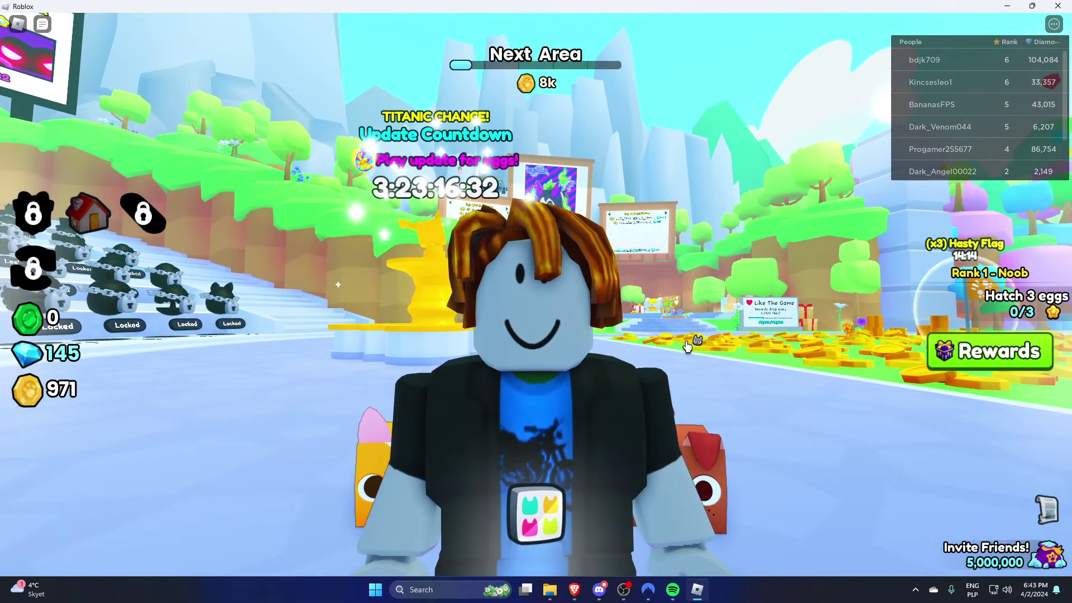
key(Left)
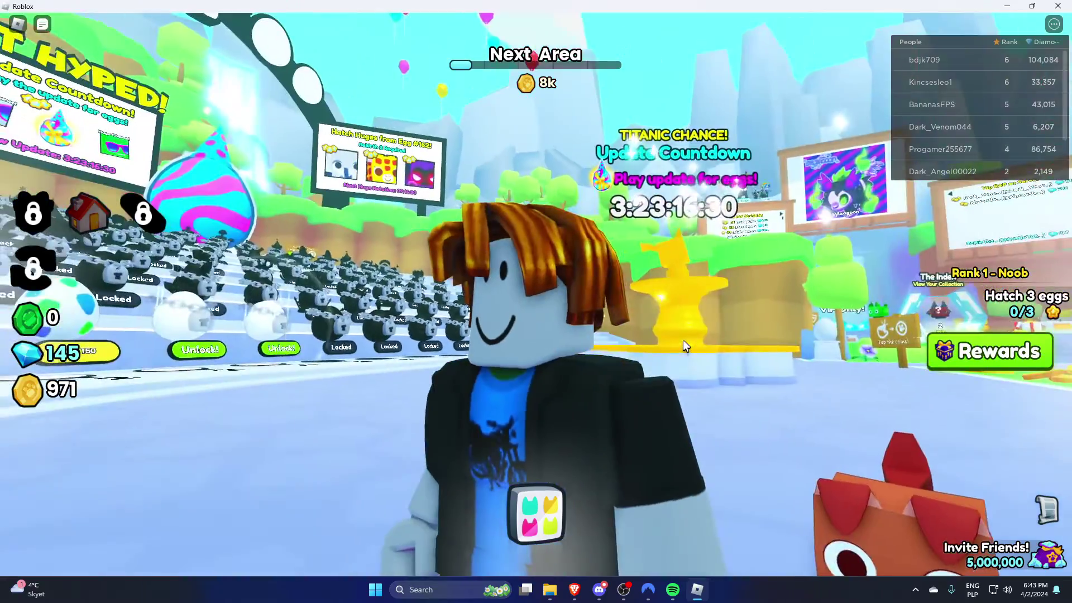
Step: Move past the signs and orbit the camera until the avatar faces the egg rows under the shop arch
key(w)
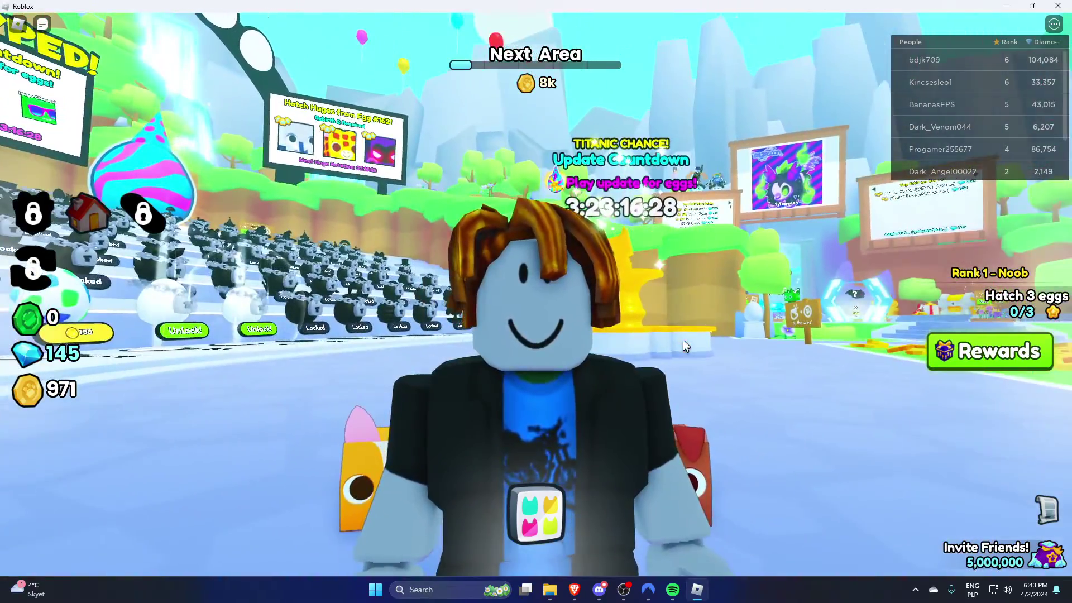
key(w)
key(s)
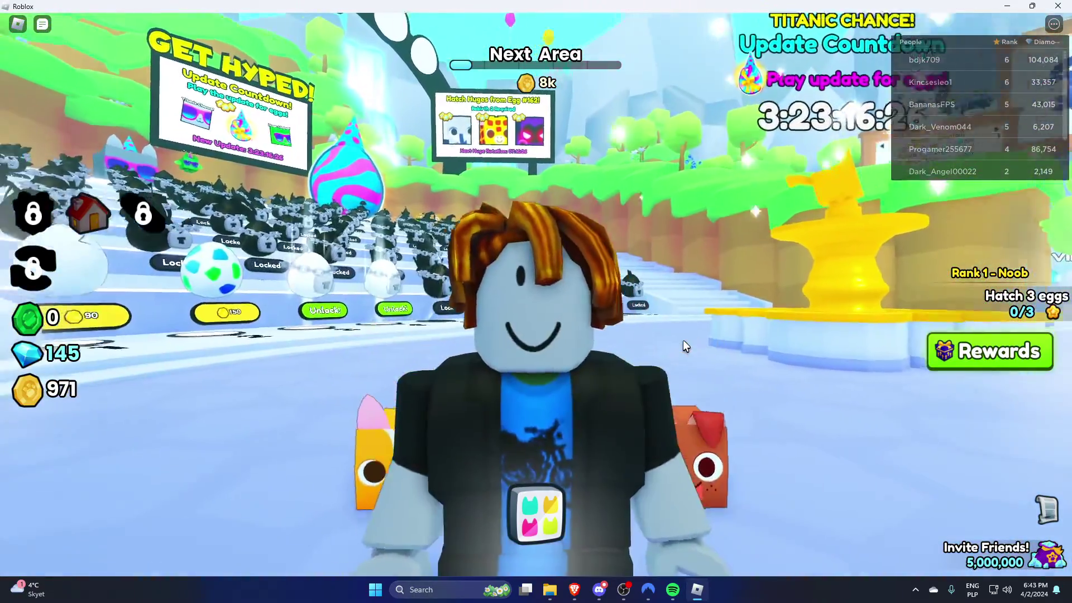
scroll(682, 339, down, 3)
key(Left)
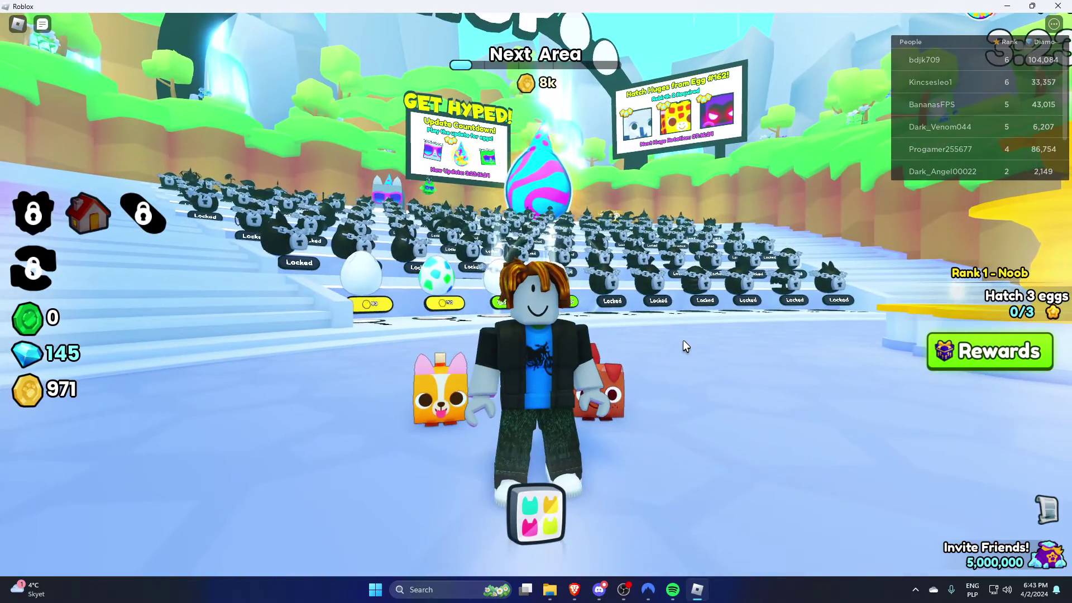
key(Left)
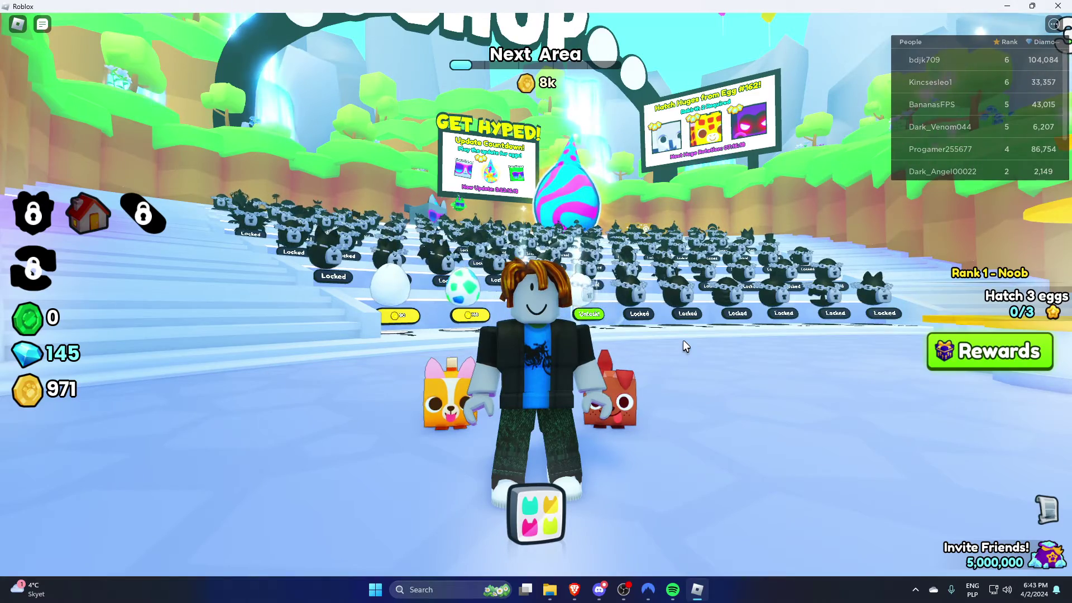
key(s)
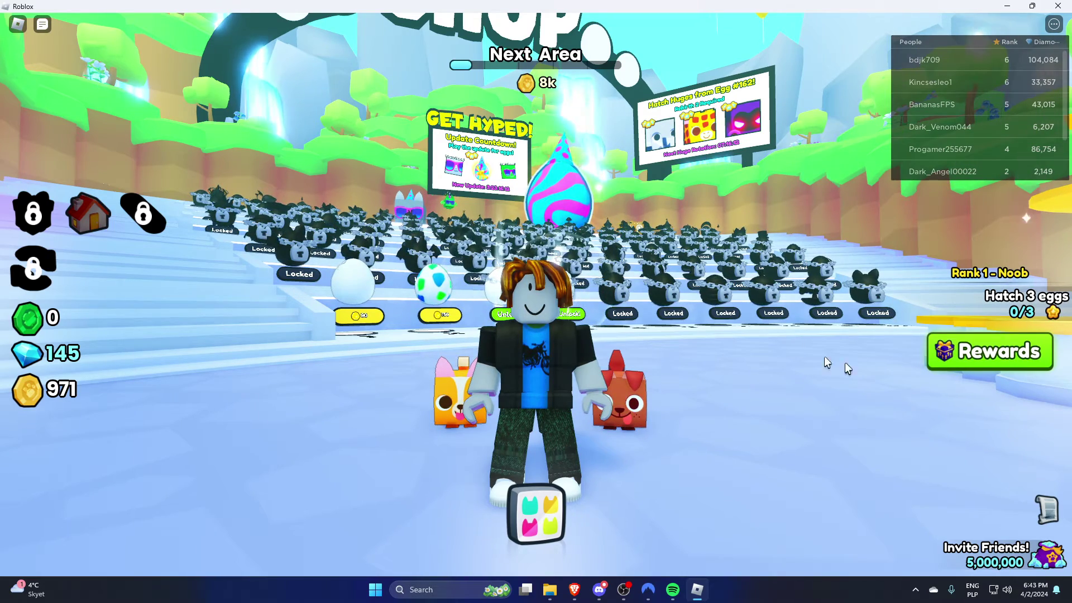
key(Left)
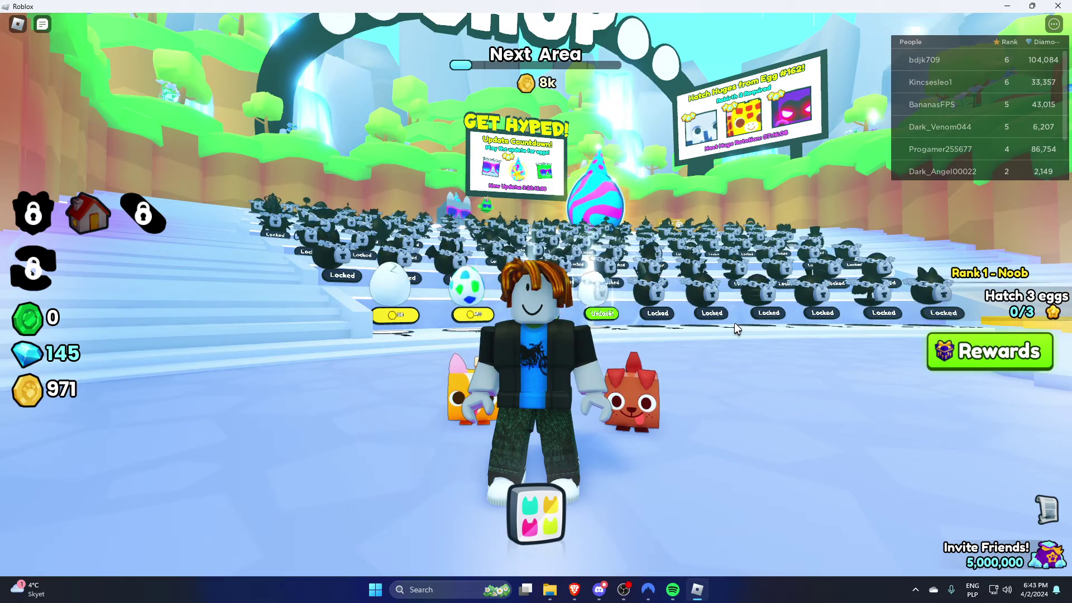
key(Left)
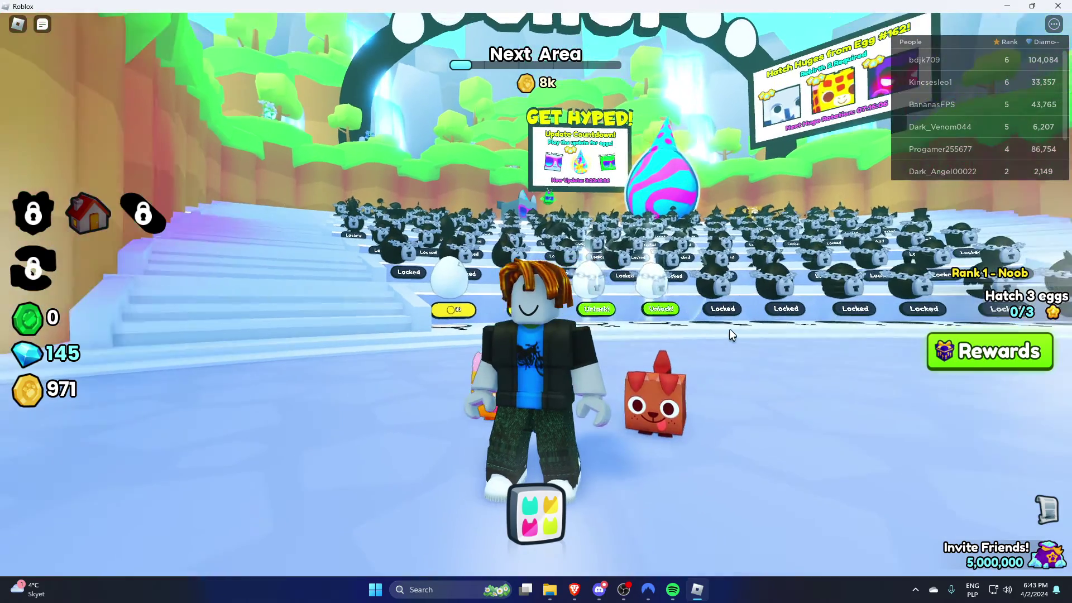
key(Right)
key(d)
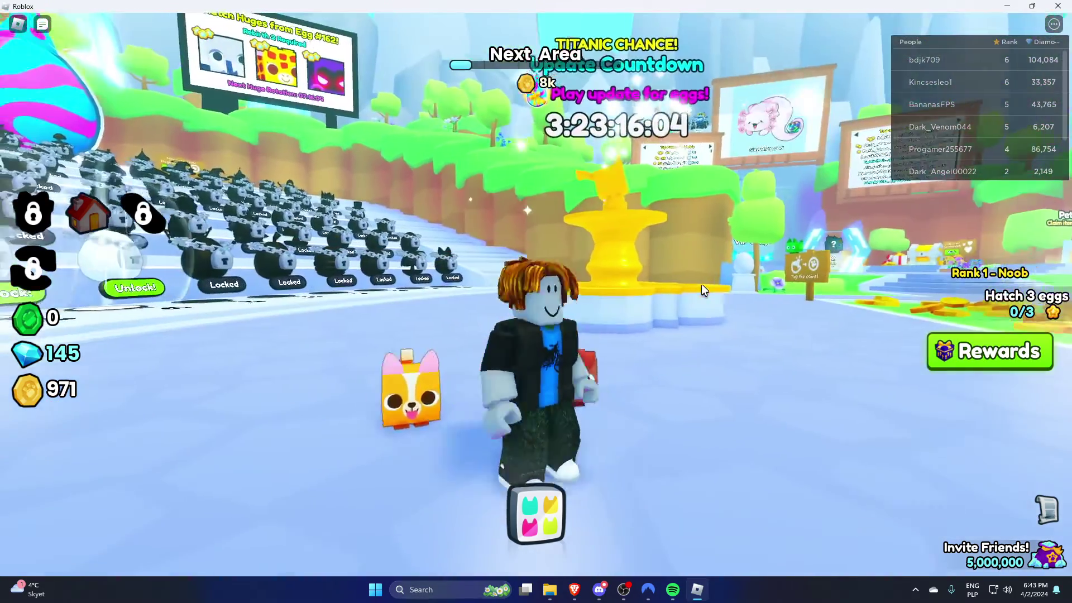
key(Left)
key(s)
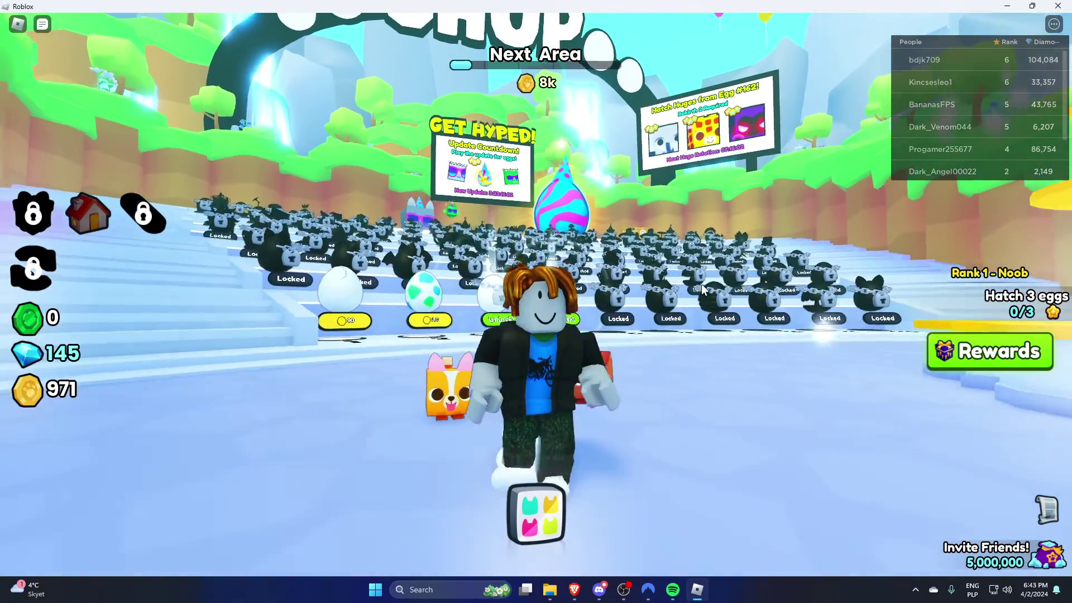
key(s)
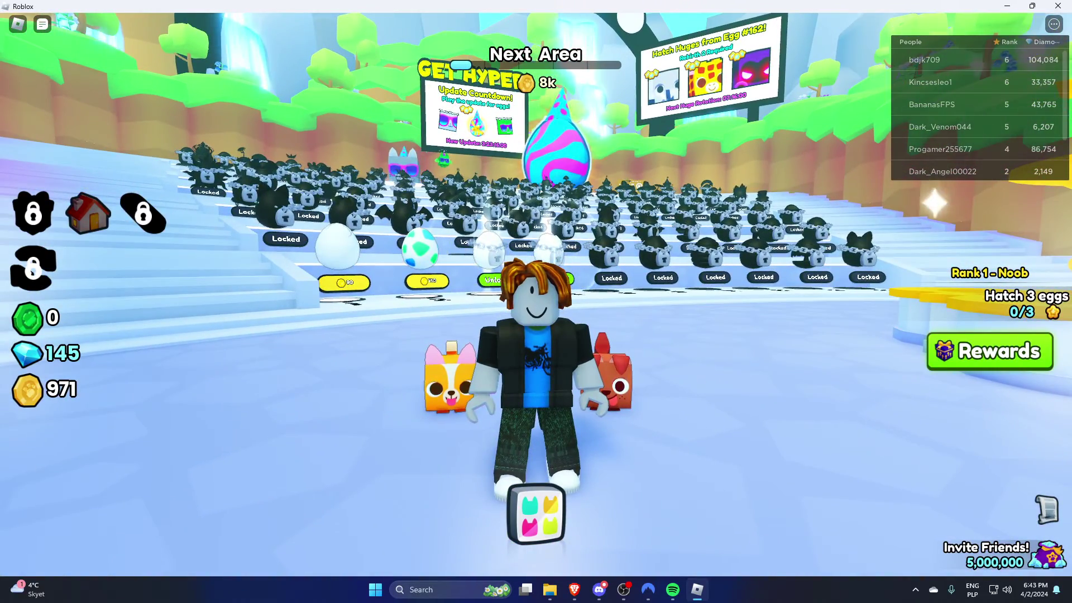